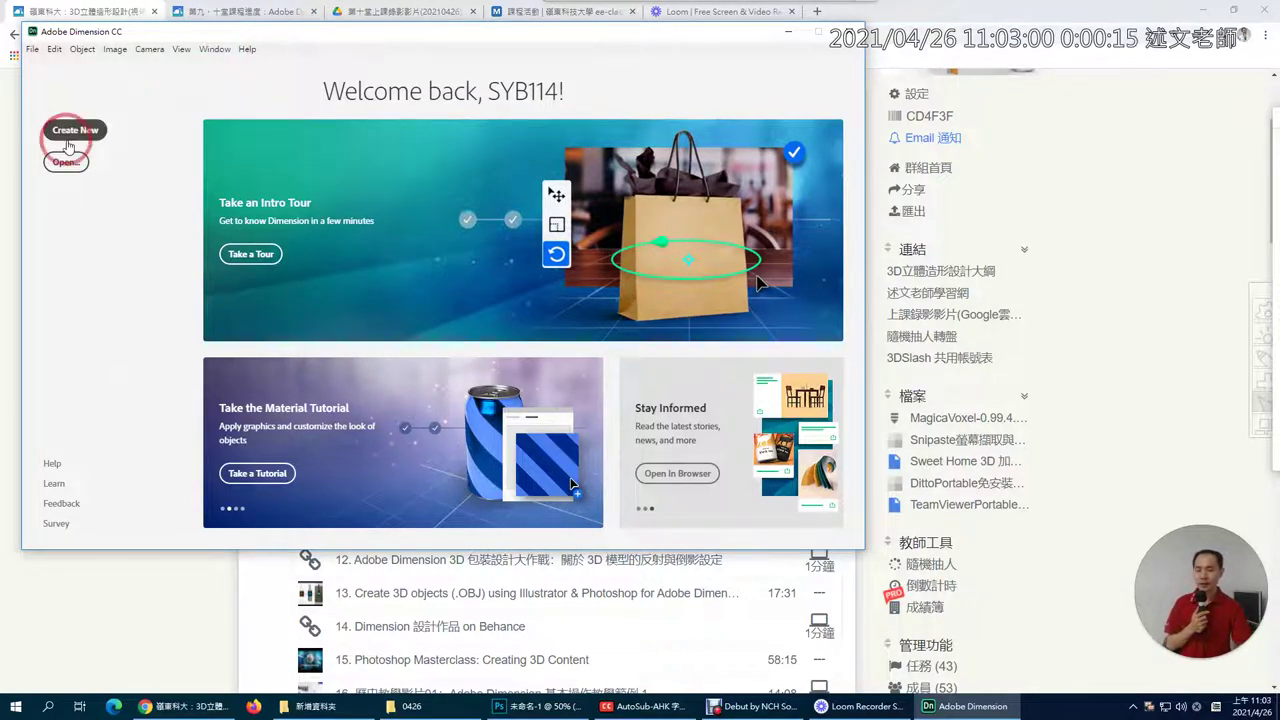
# Create a new untitled scene and maximize its window.
pyautogui.click(70, 141)
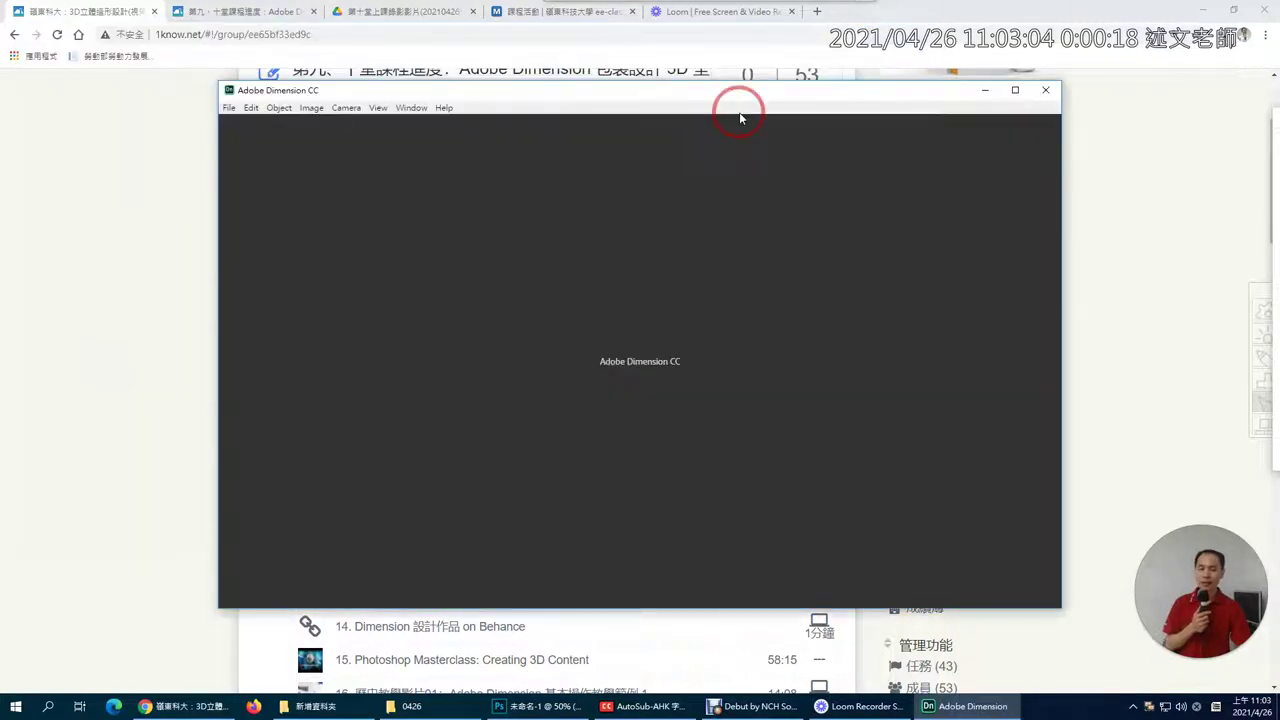
pyautogui.click(1016, 90)
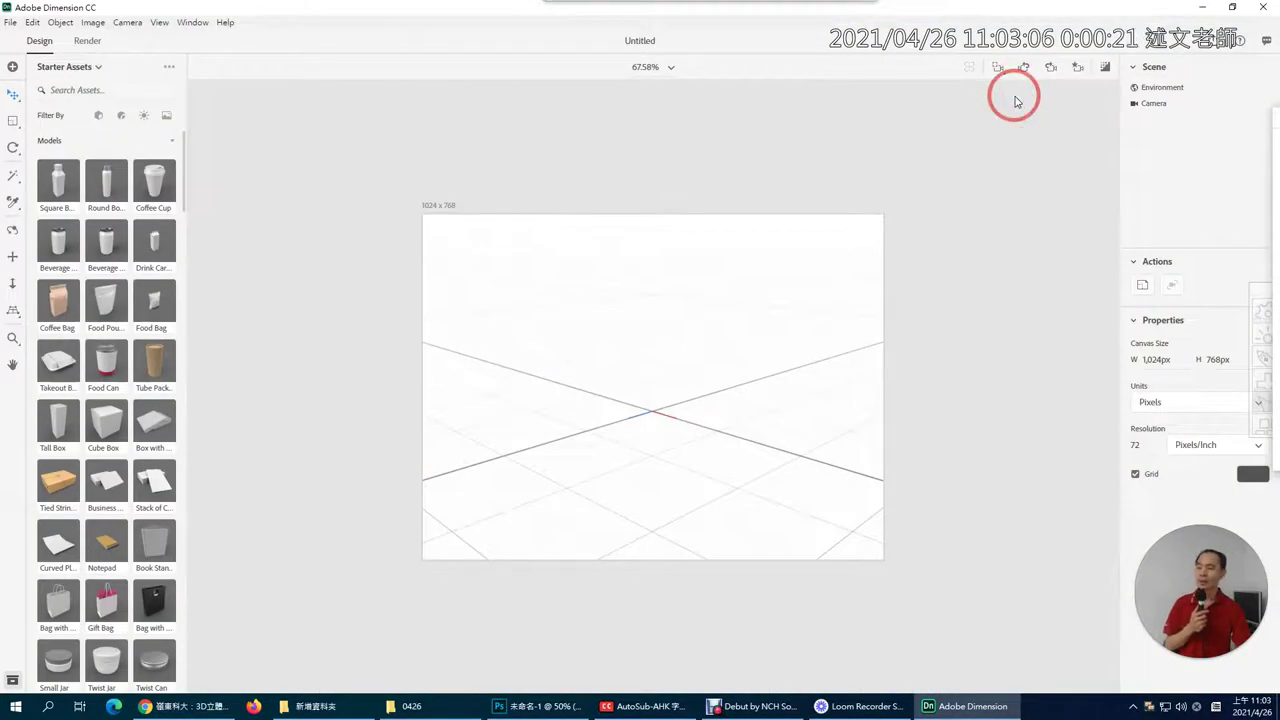
# Examine the available UI languages in the general preferences, leaving the settings as they are.
pyautogui.click(30, 24)
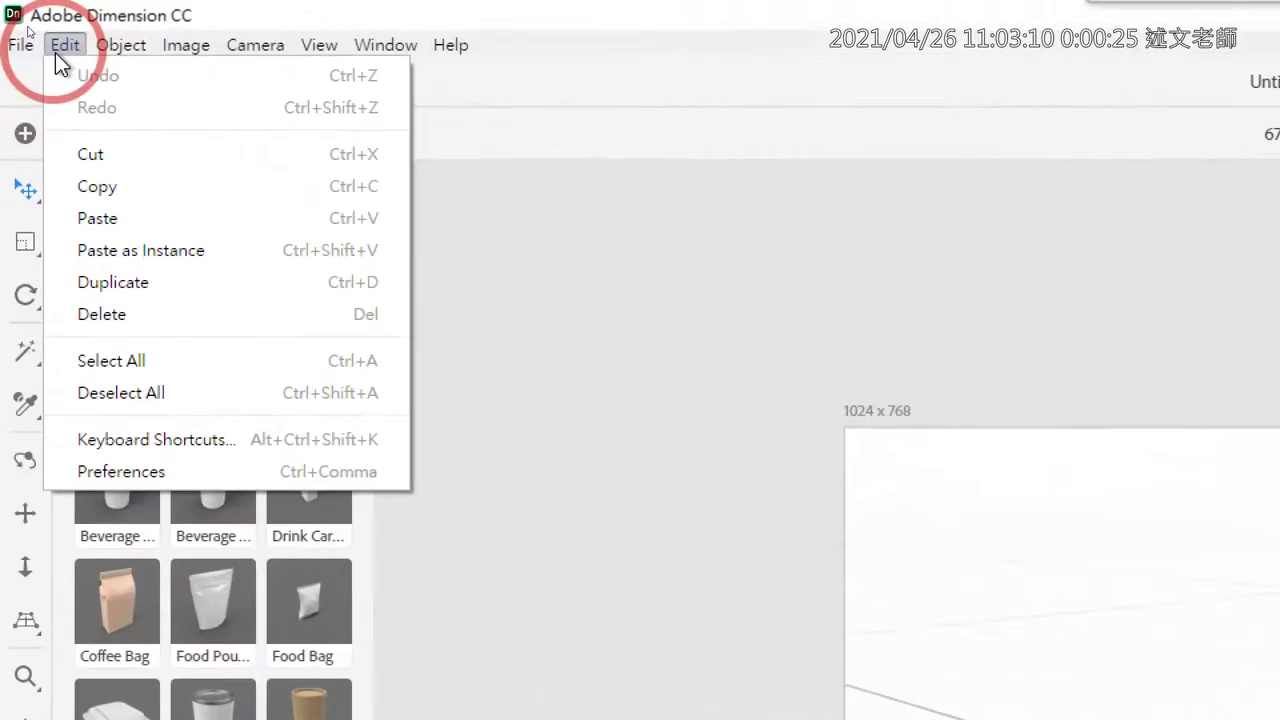
pyautogui.click(97, 469)
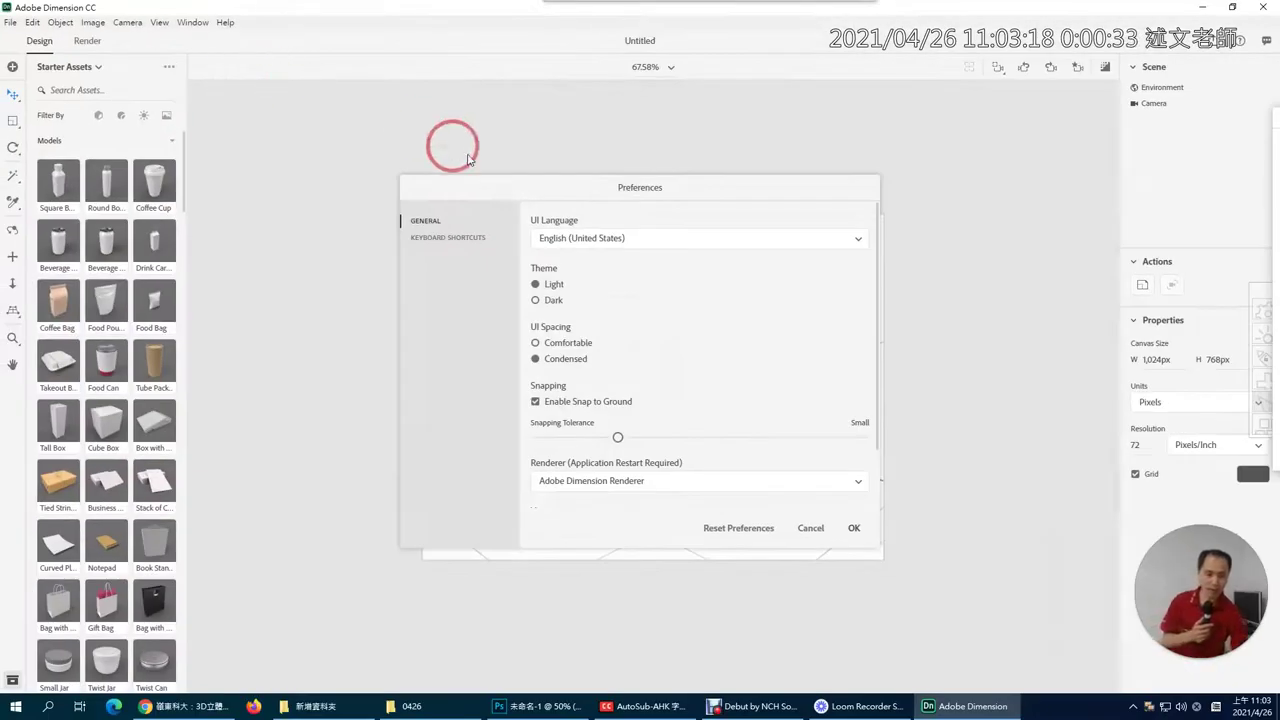
pyautogui.click(647, 254)
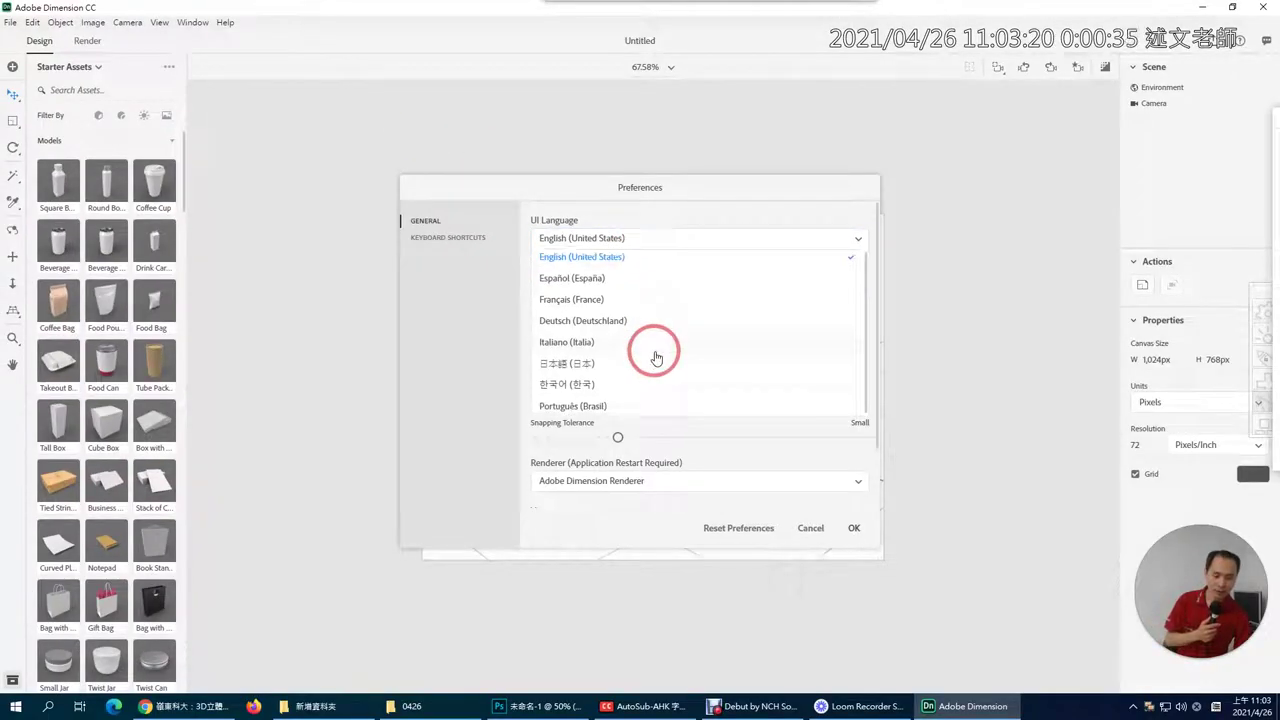
pyautogui.scroll(1, 651, 390)
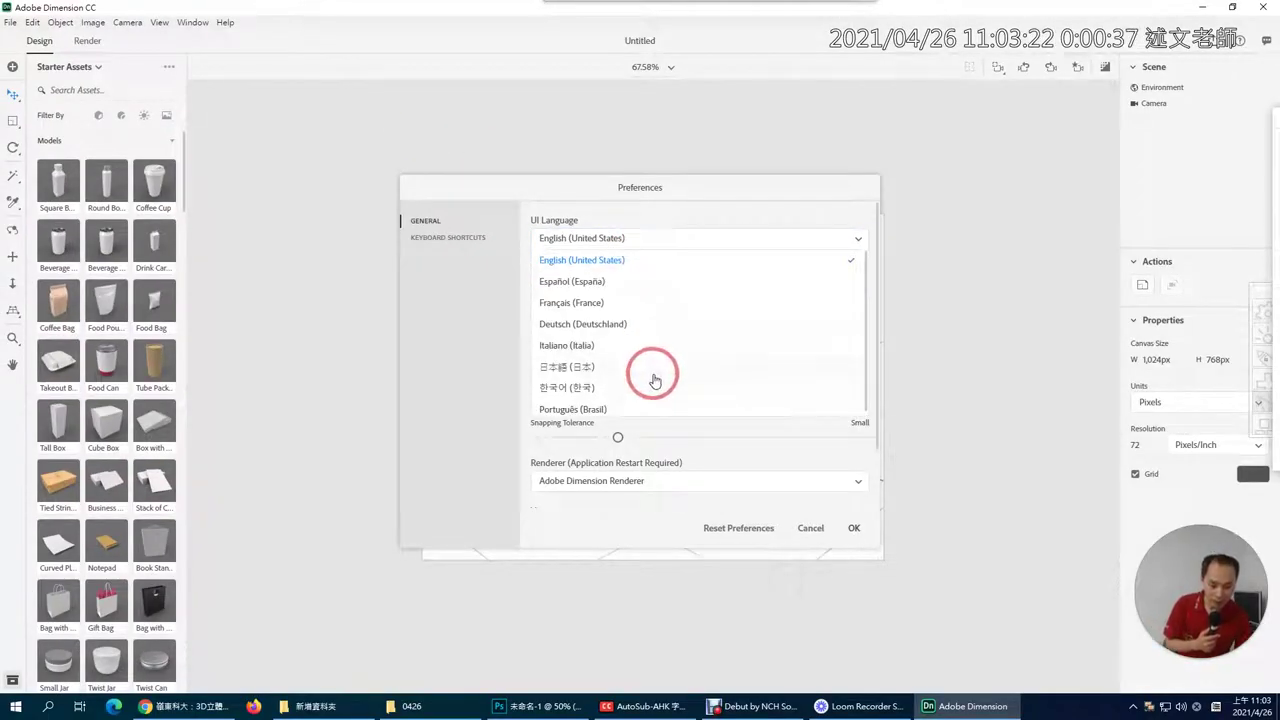
pyautogui.scroll(-1, 672, 340)
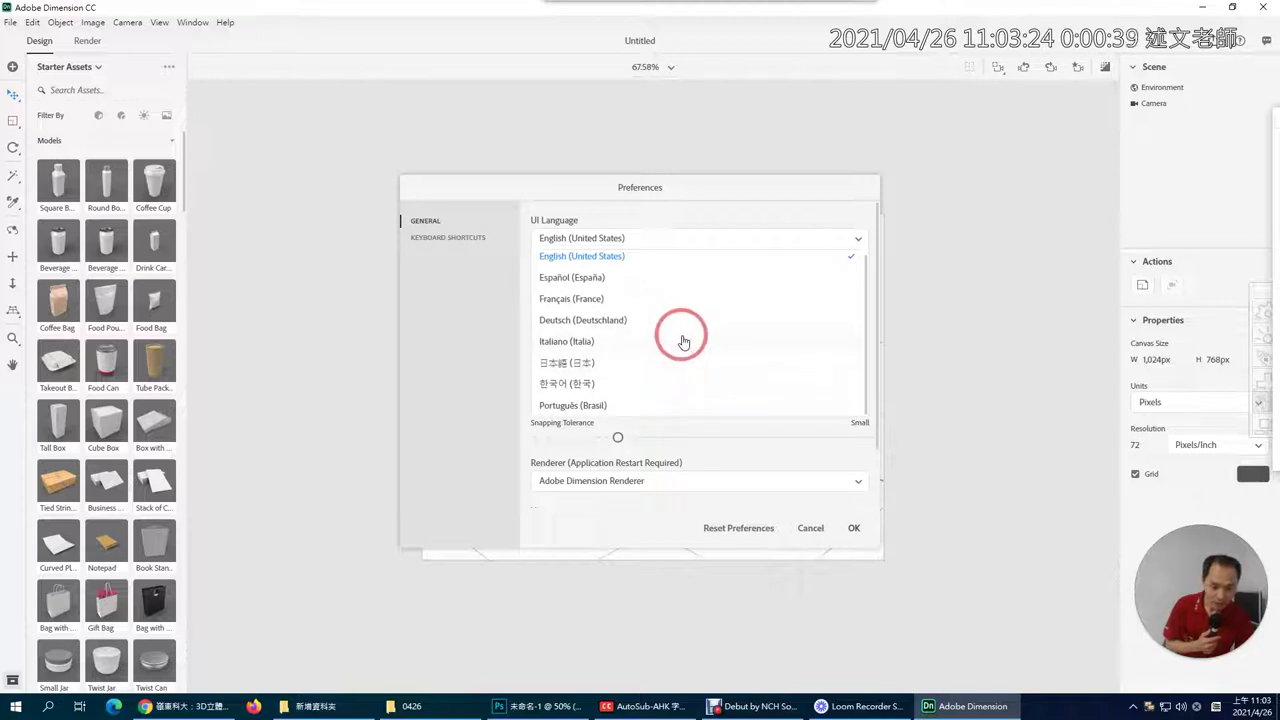
pyautogui.click(471, 338)
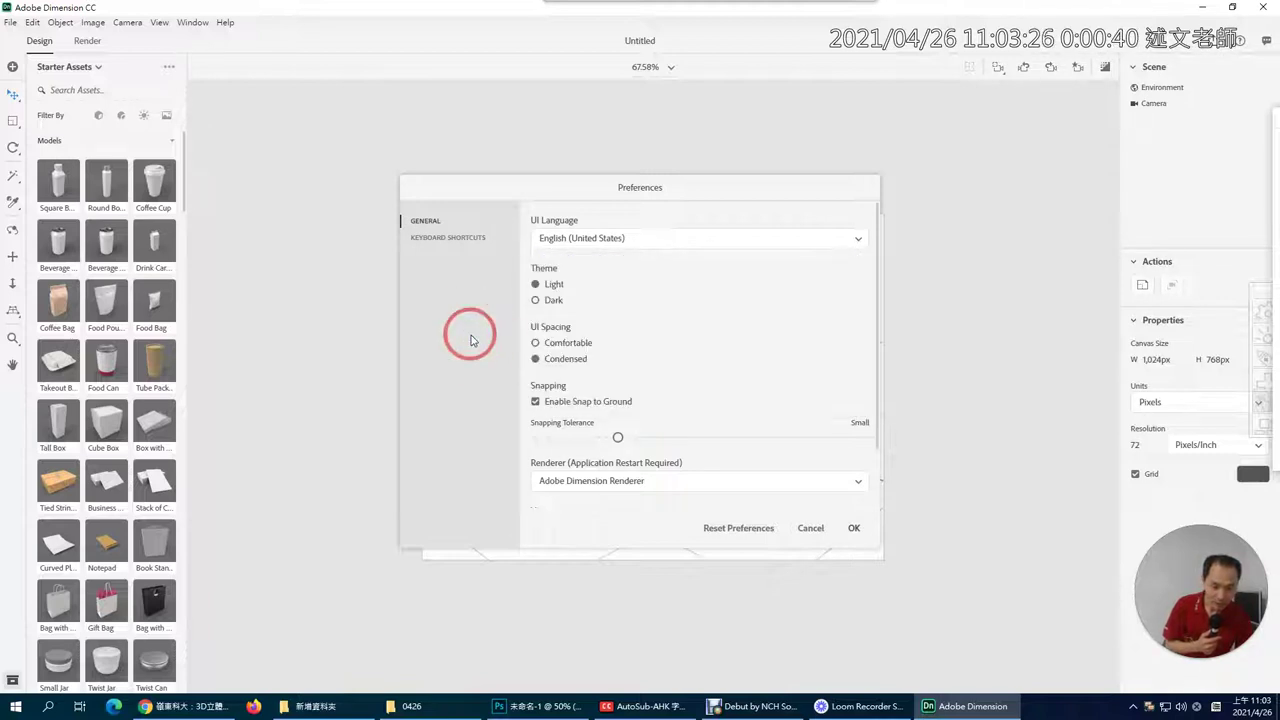
pyautogui.click(686, 238)
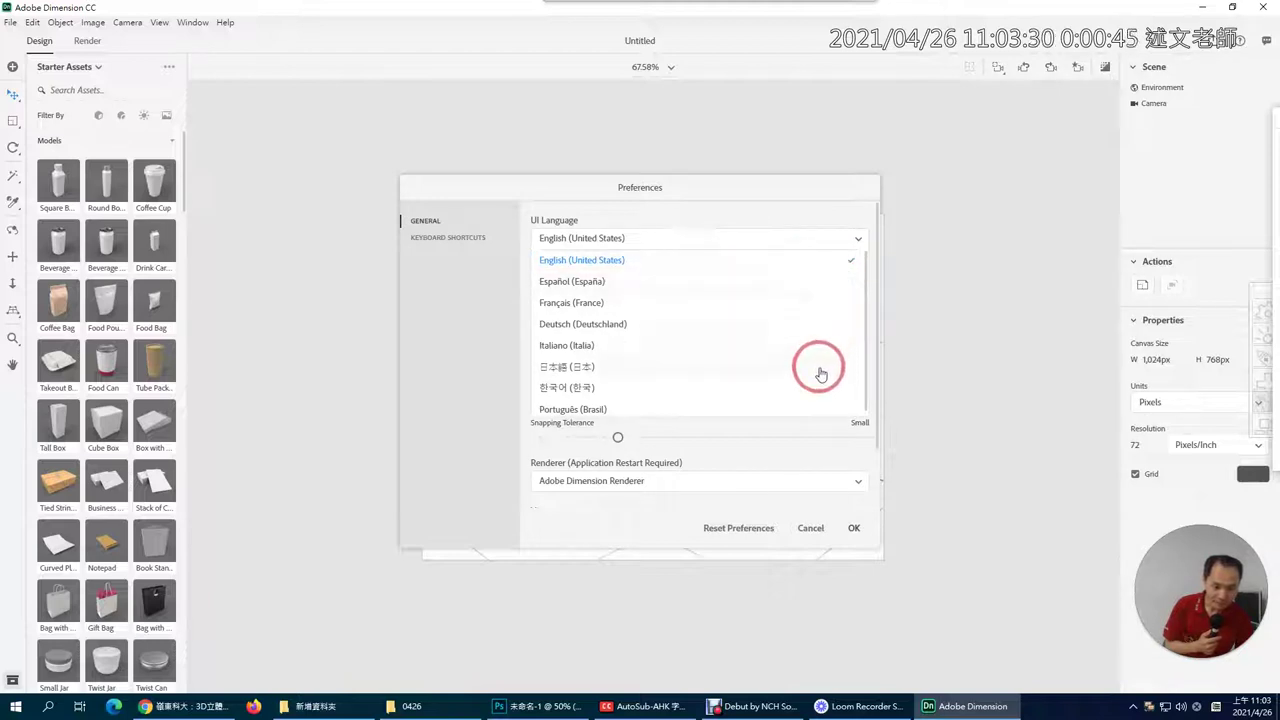
pyautogui.scroll(-1, 820, 374)
pyautogui.click(424, 400)
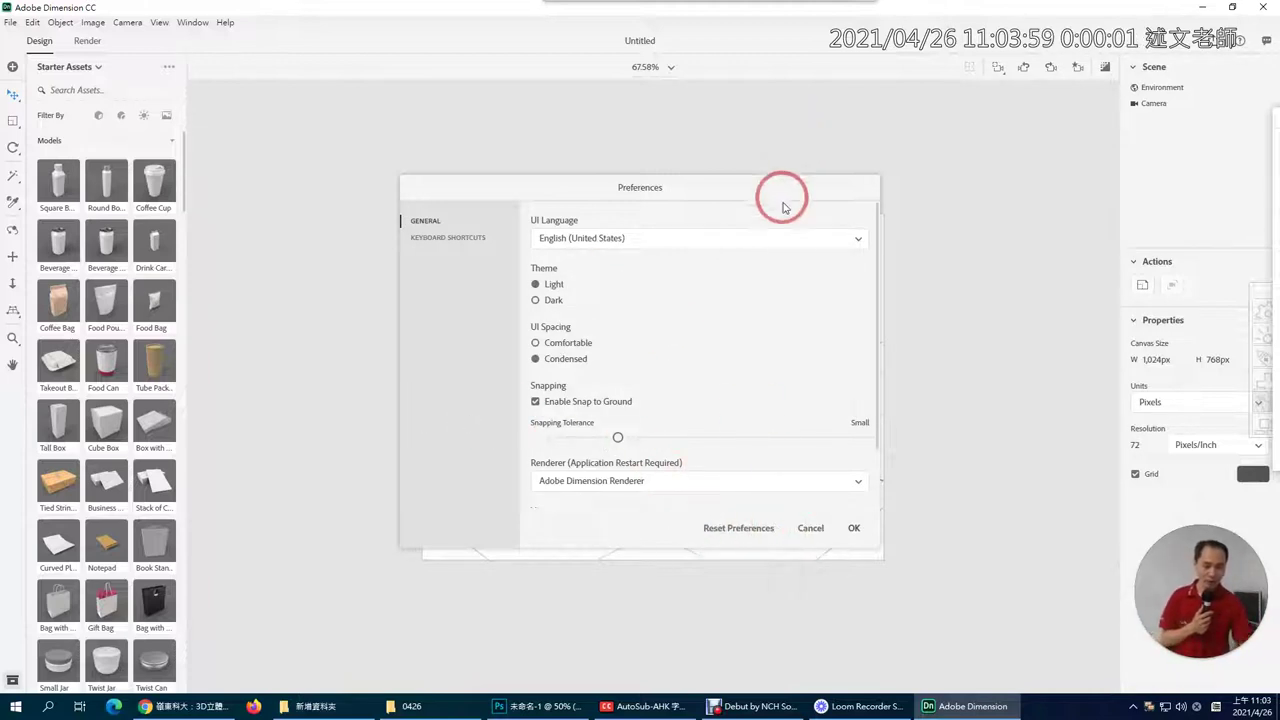
pyautogui.click(797, 240)
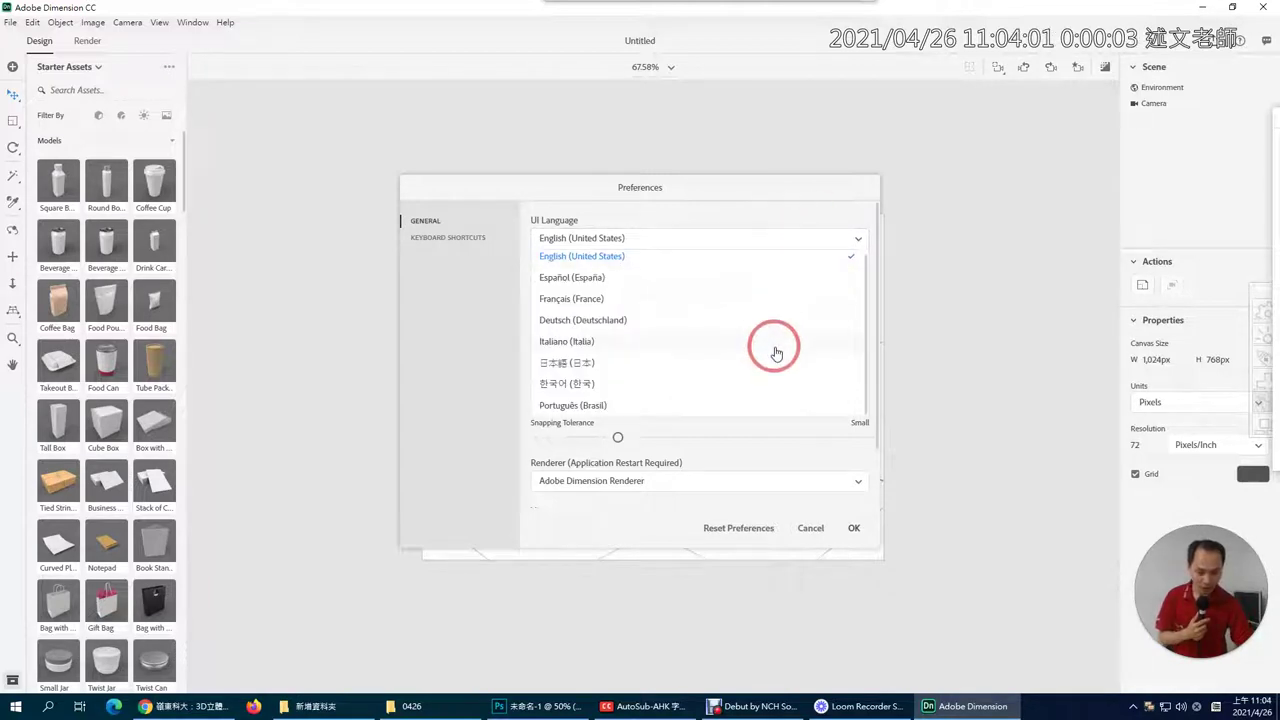
pyautogui.click(777, 238)
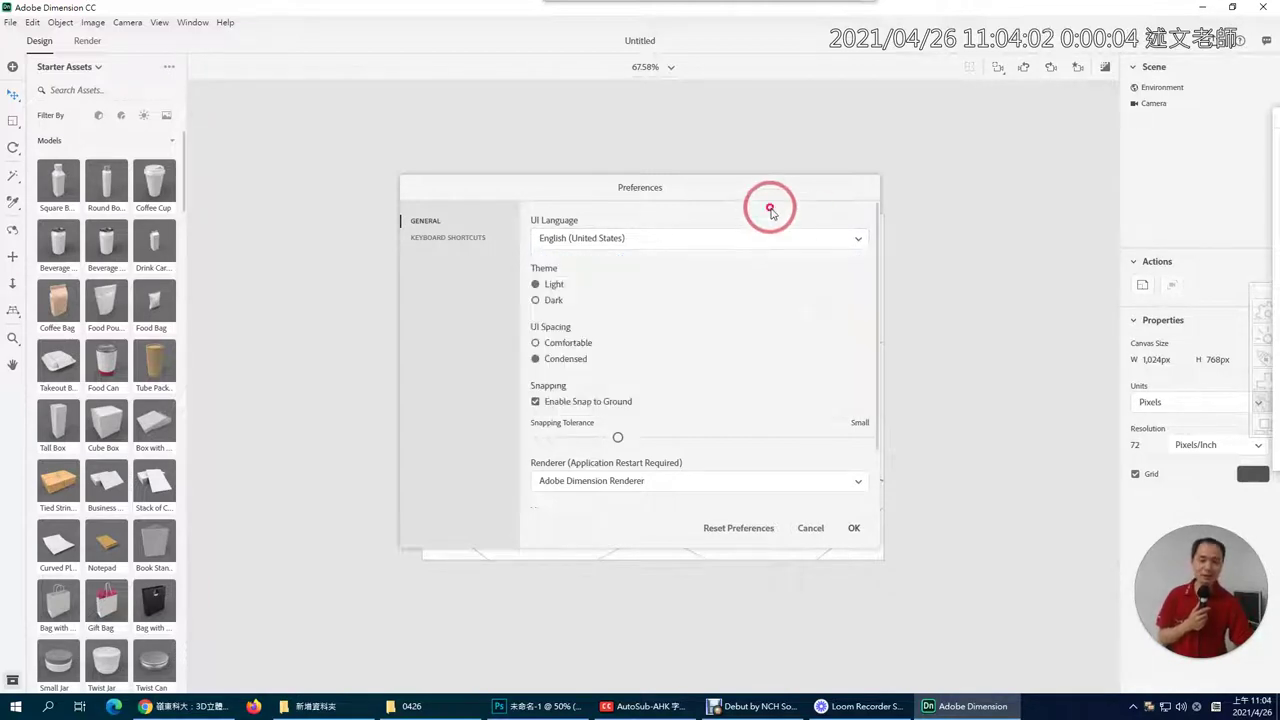
pyautogui.click(811, 530)
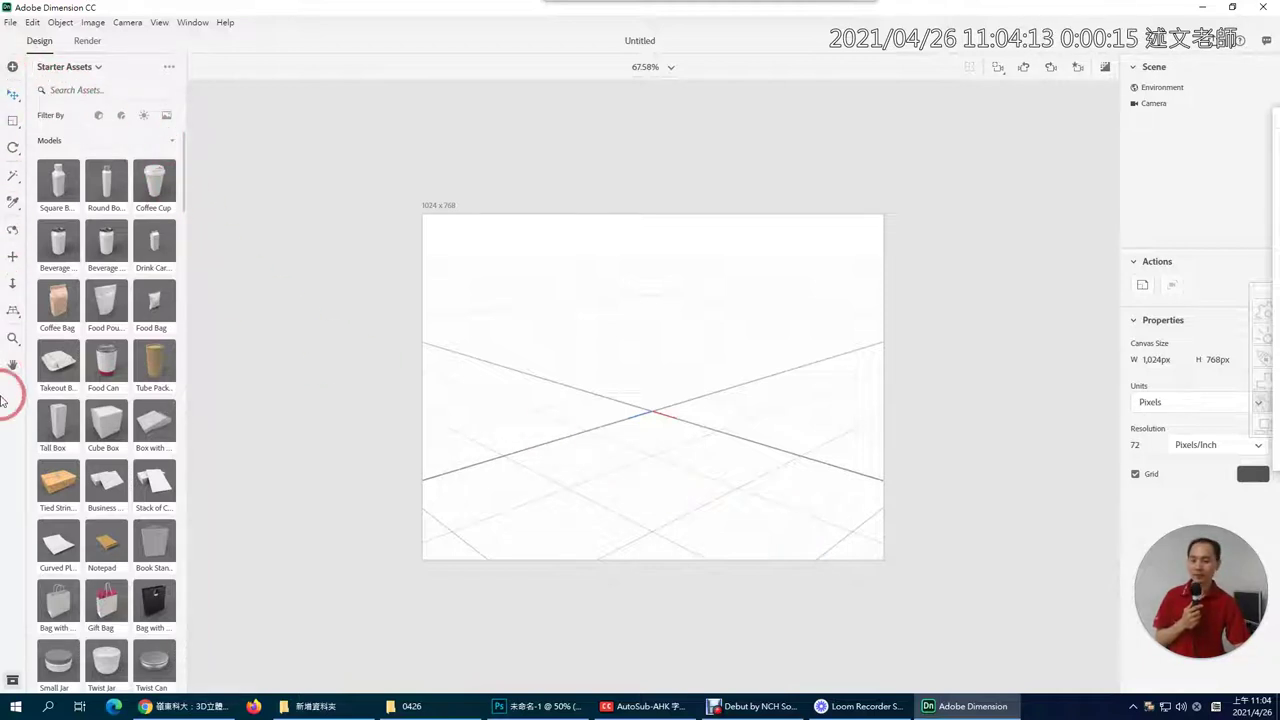
# Add the Coffee Cup and a Beverage Can behind it, and move the cup to about X 4.9, Z 1.2.
pyautogui.click(12, 93)
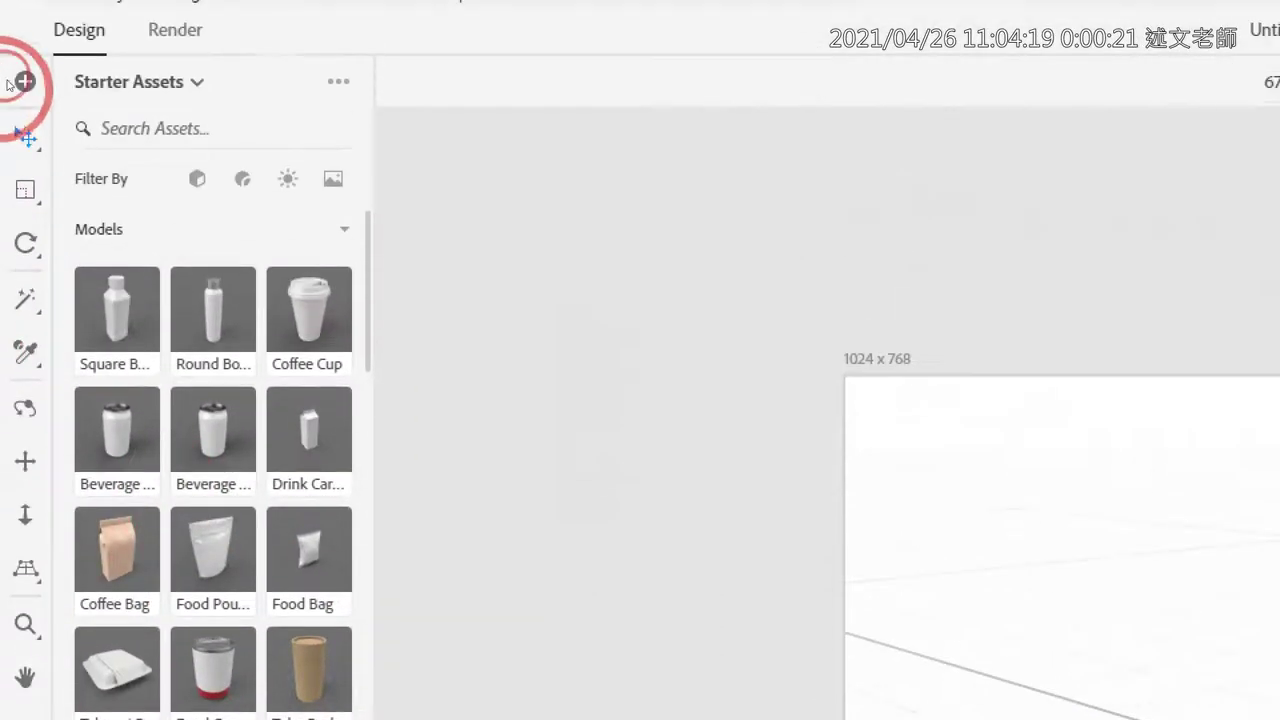
pyautogui.click(317, 315)
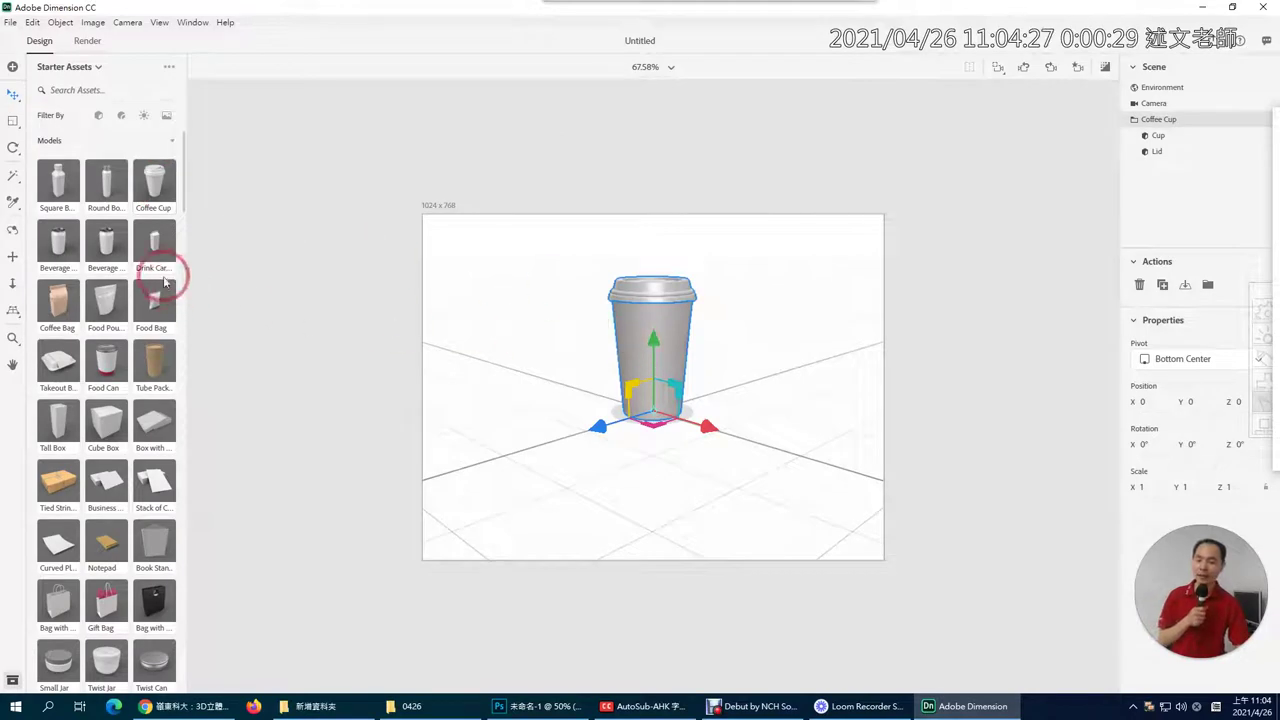
pyautogui.moveTo(123, 245); pyautogui.dragTo(509, 349)
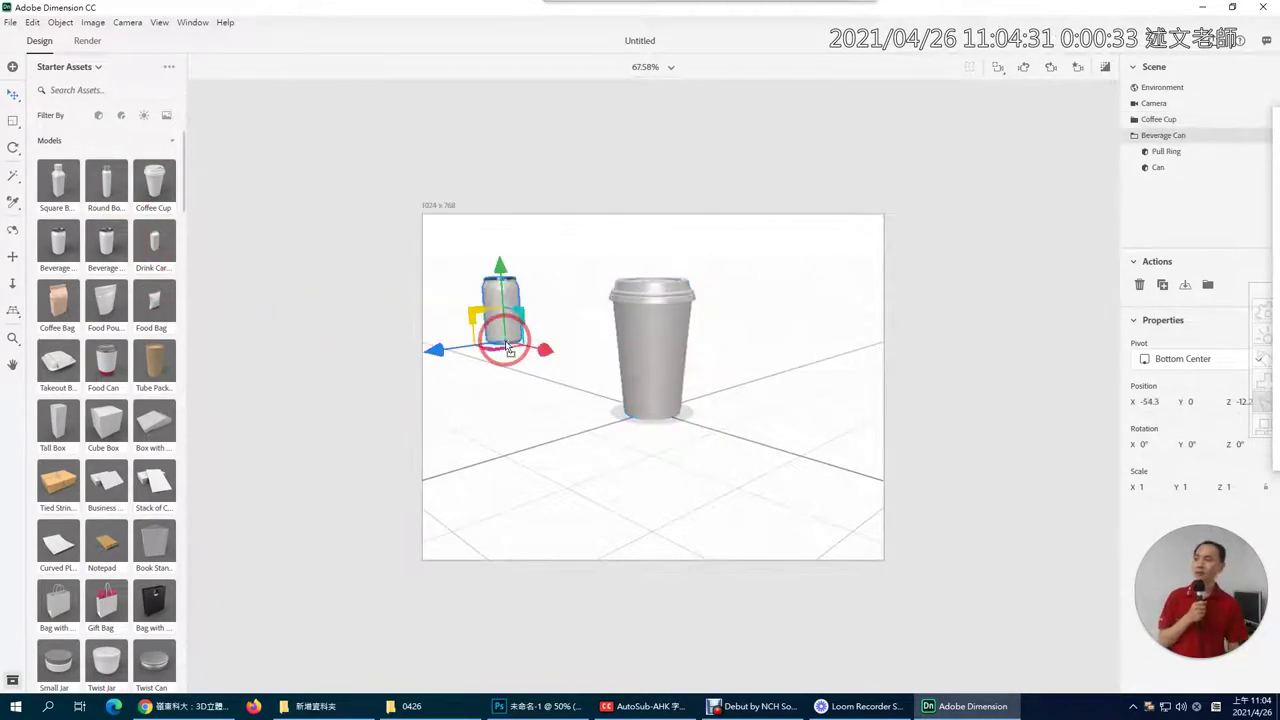
pyautogui.moveTo(499, 266); pyautogui.dragTo(556, 288)
pyautogui.moveTo(677, 349)
pyautogui.mouseDown()
pyautogui.moveTo(674, 277)
pyautogui.moveTo(688, 349)
pyautogui.mouseUp()
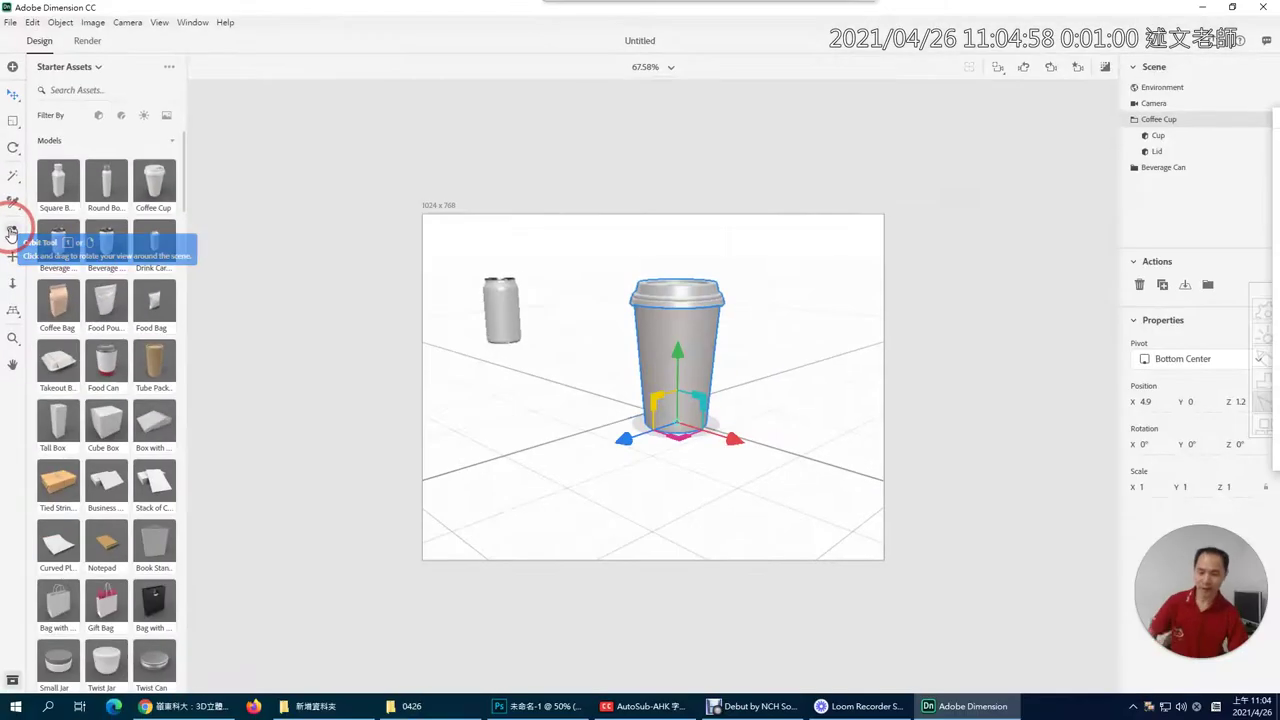
# Orbit, pan and dolly the camera to frame the coffee cup in the canvas's lower right with the can farther back.
pyautogui.click(22, 228)
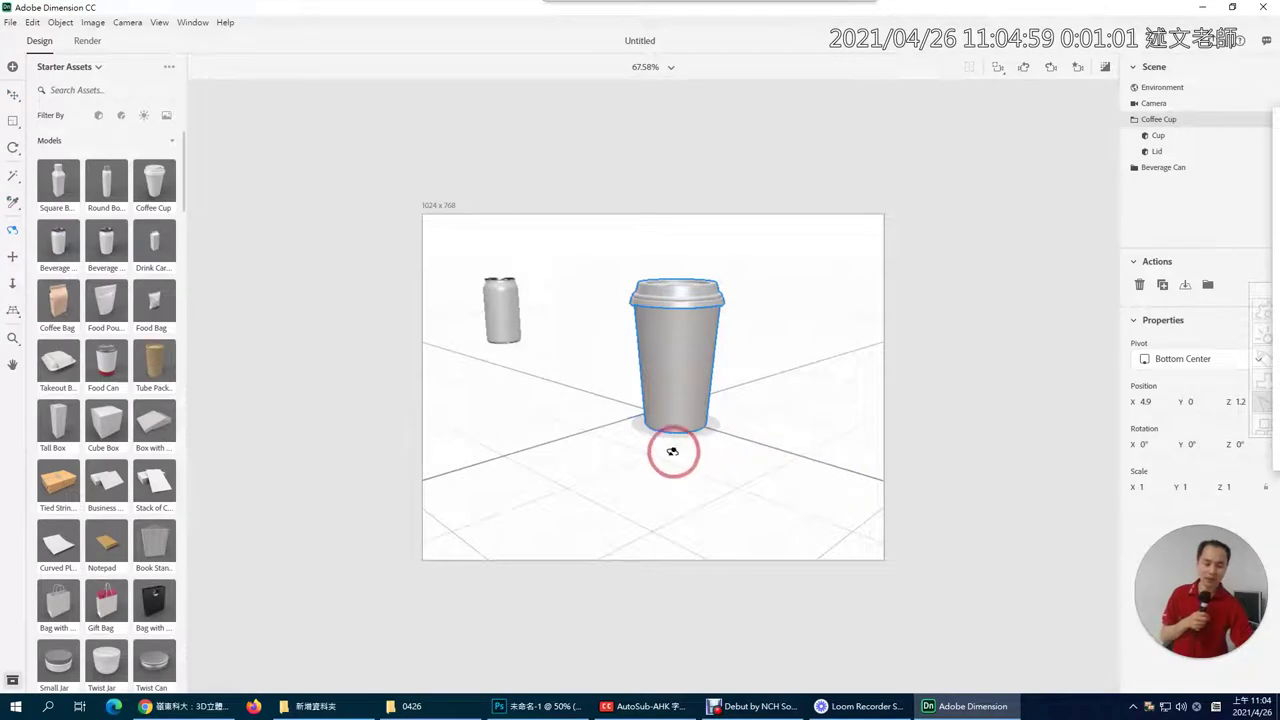
pyautogui.moveTo(634, 476); pyautogui.dragTo(609, 463)
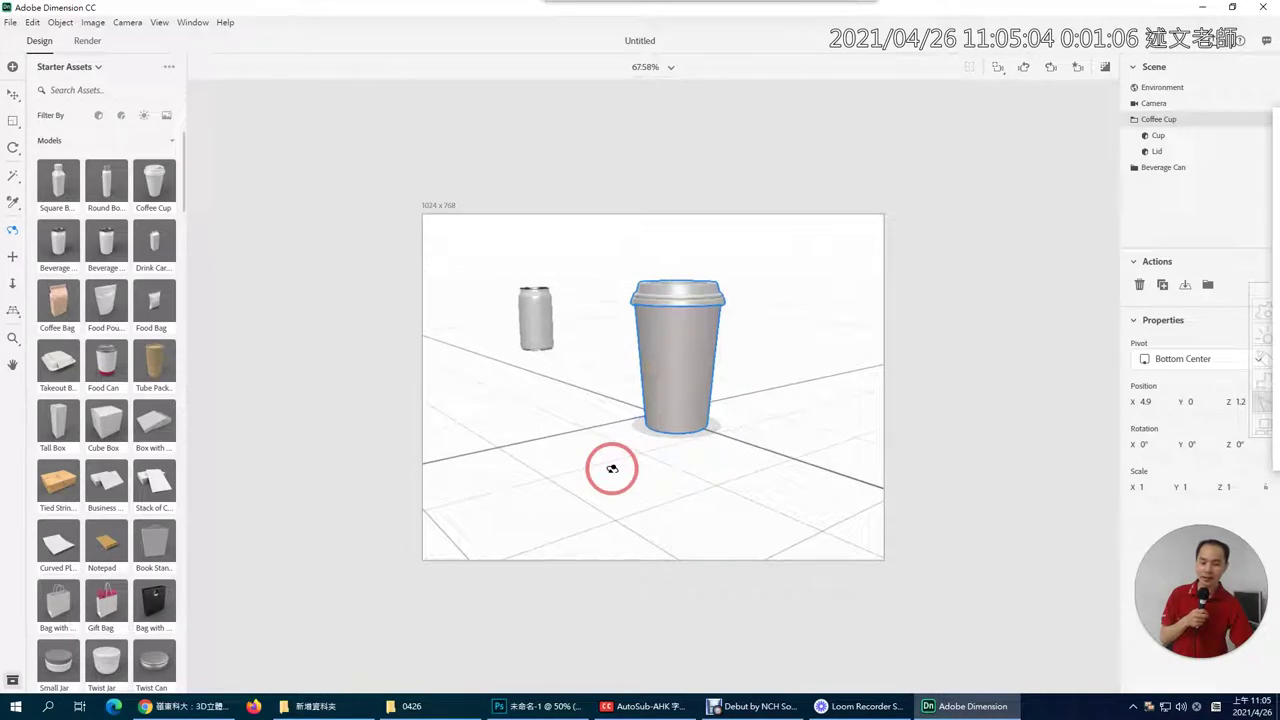
pyautogui.click(12, 257)
pyautogui.moveTo(546, 397); pyautogui.dragTo(682, 462)
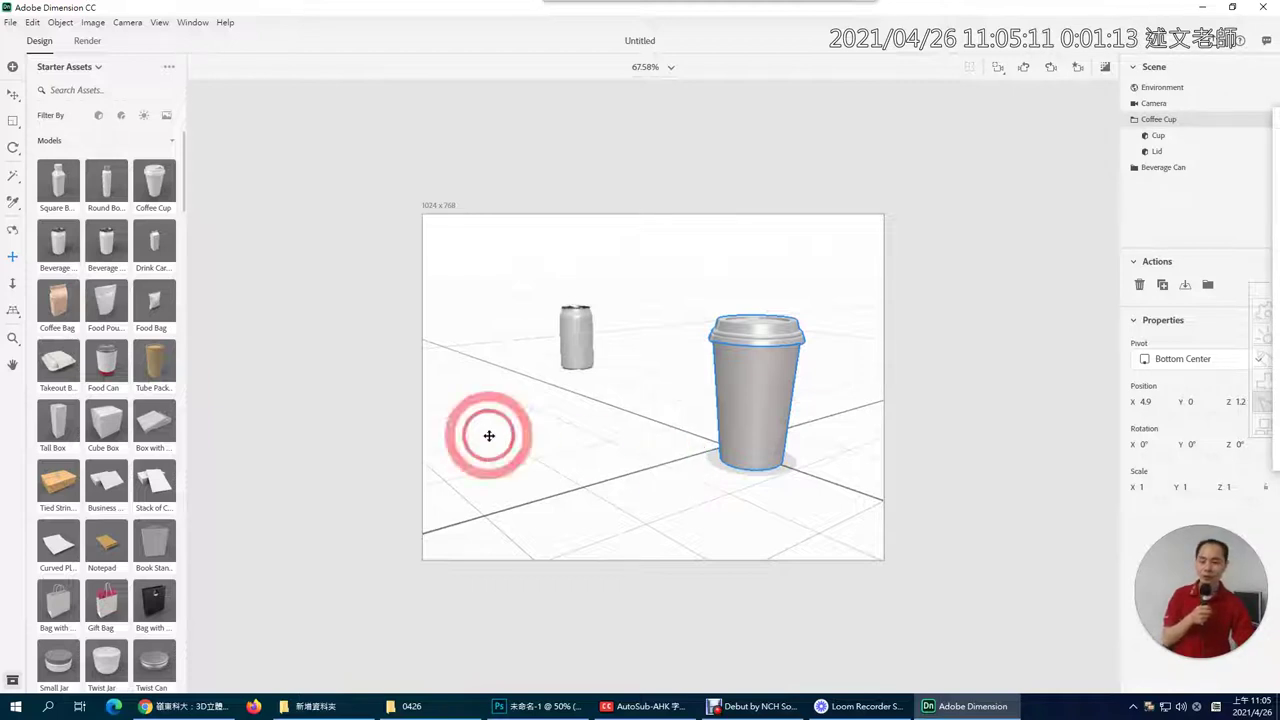
pyautogui.moveTo(451, 383); pyautogui.dragTo(544, 405)
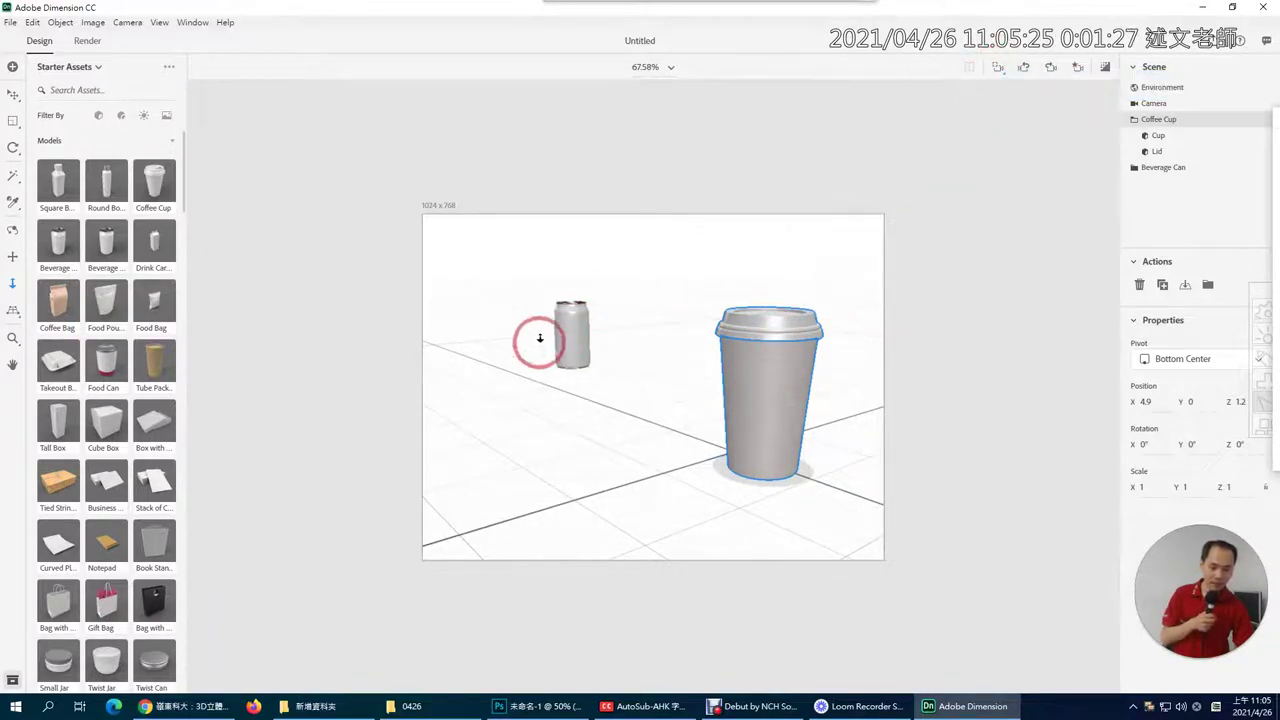
pyautogui.click(13, 229)
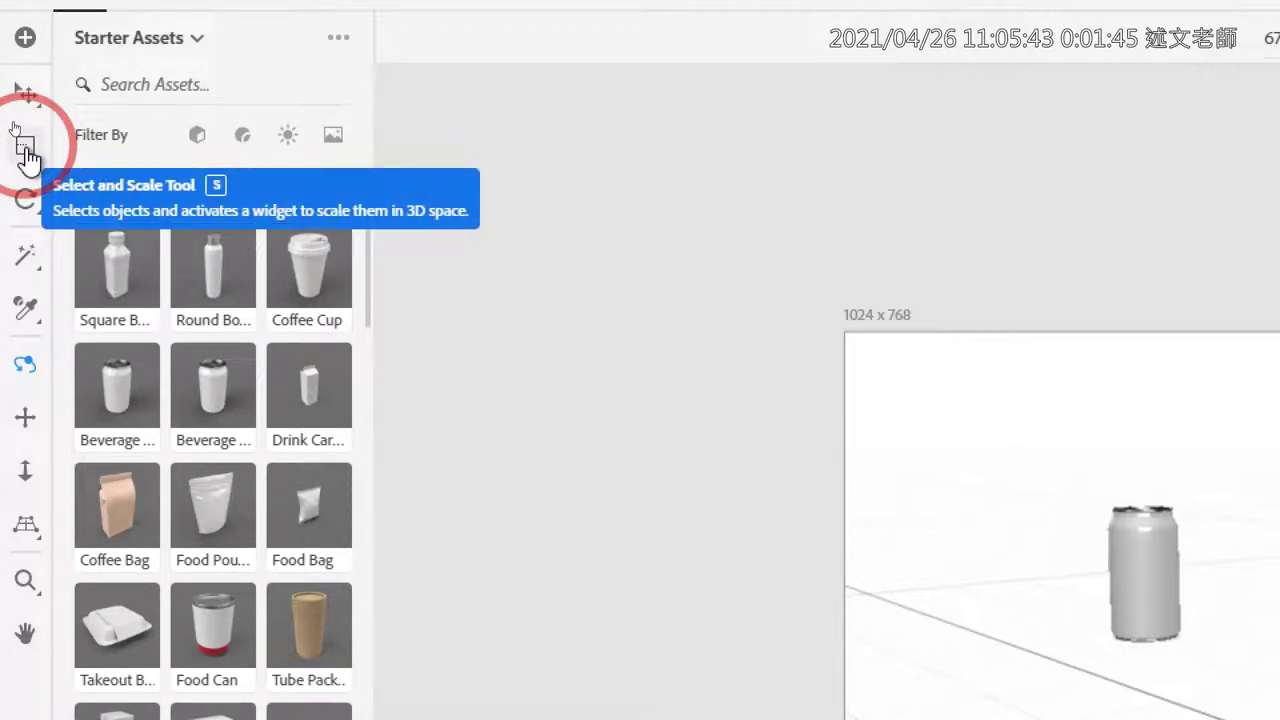
# Scale the beverage can up uniformly to about 2.3.
pyautogui.click(26, 152)
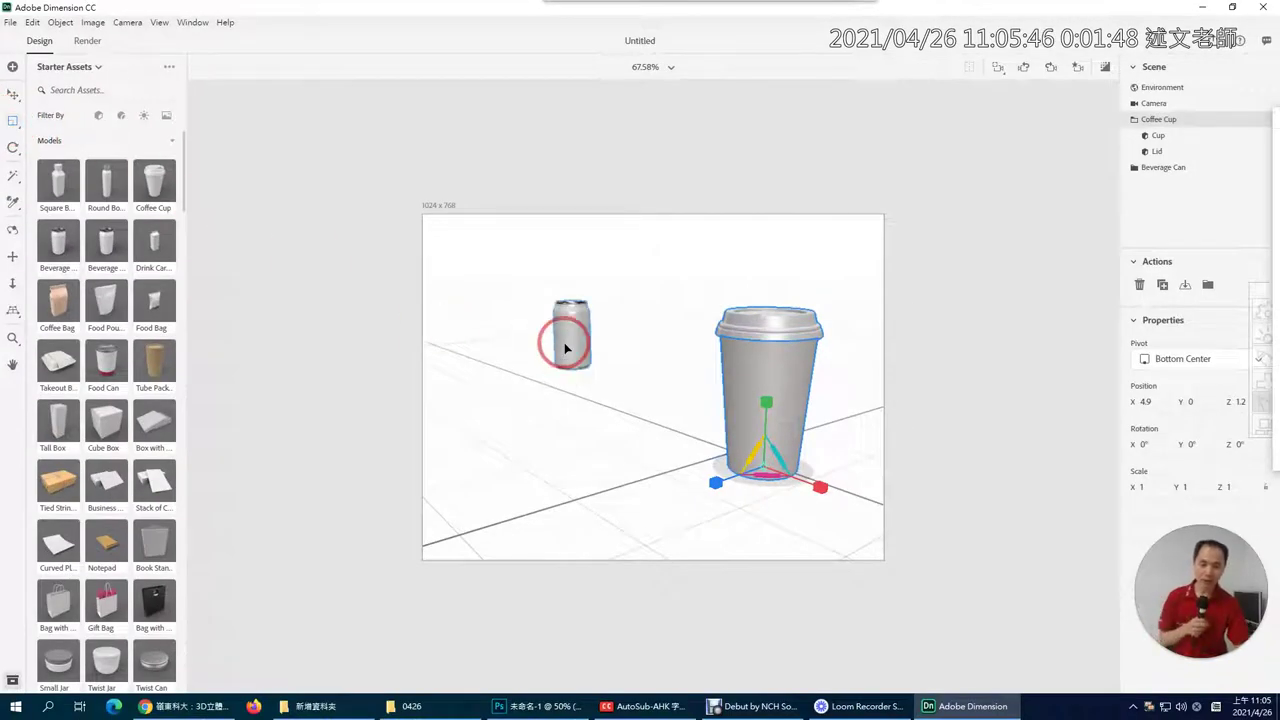
pyautogui.click(1131, 597)
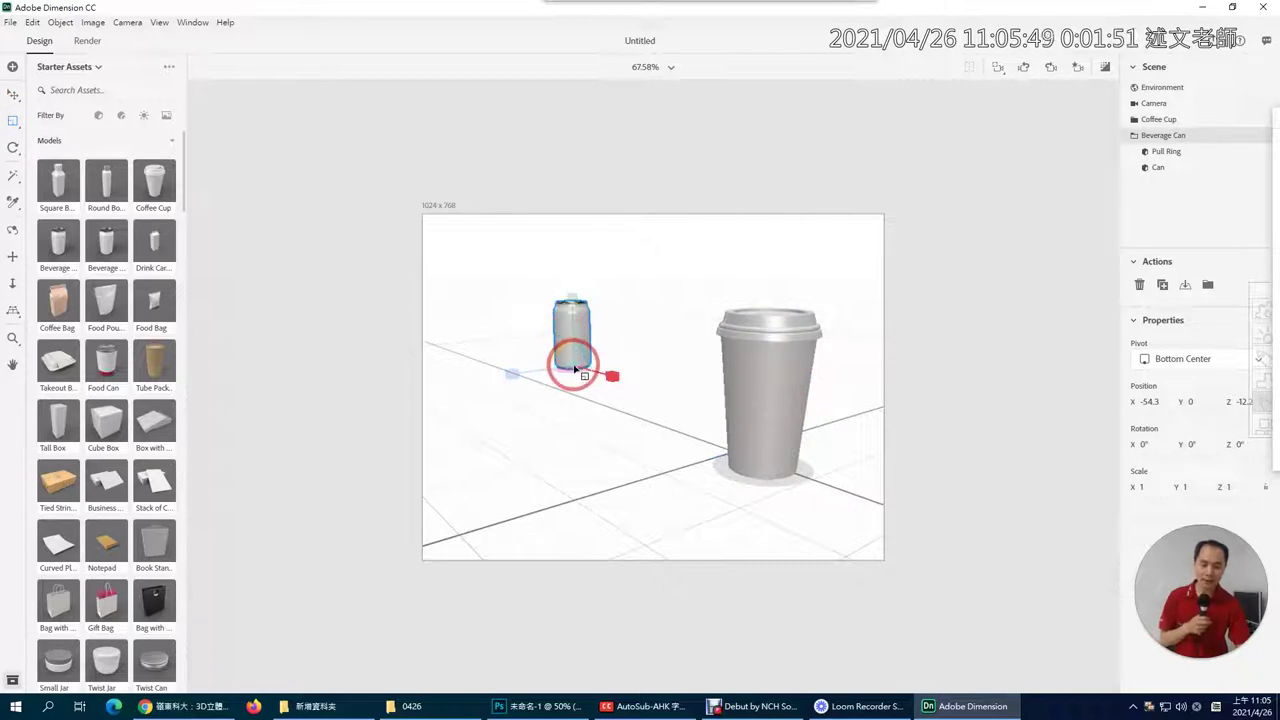
pyautogui.scroll(3, 575, 370)
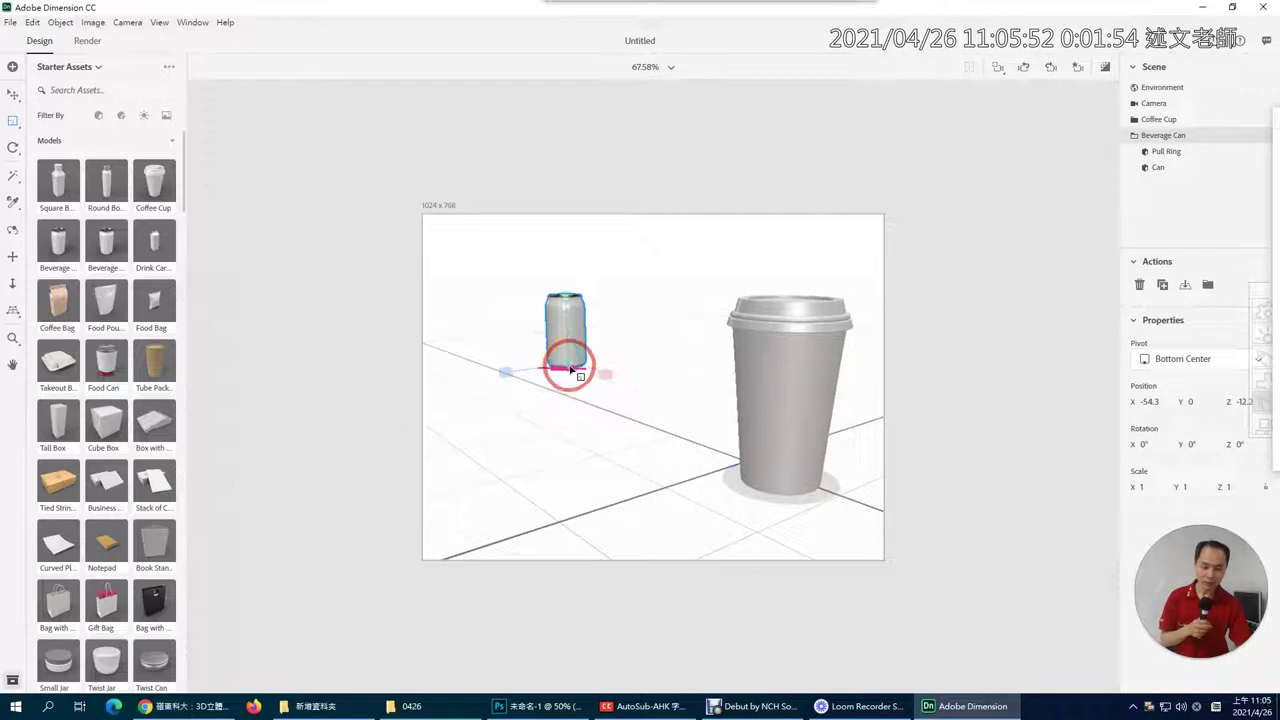
pyautogui.moveTo(571, 369); pyautogui.dragTo(680, 415)
pyautogui.hotkey('ctrl', 'z')
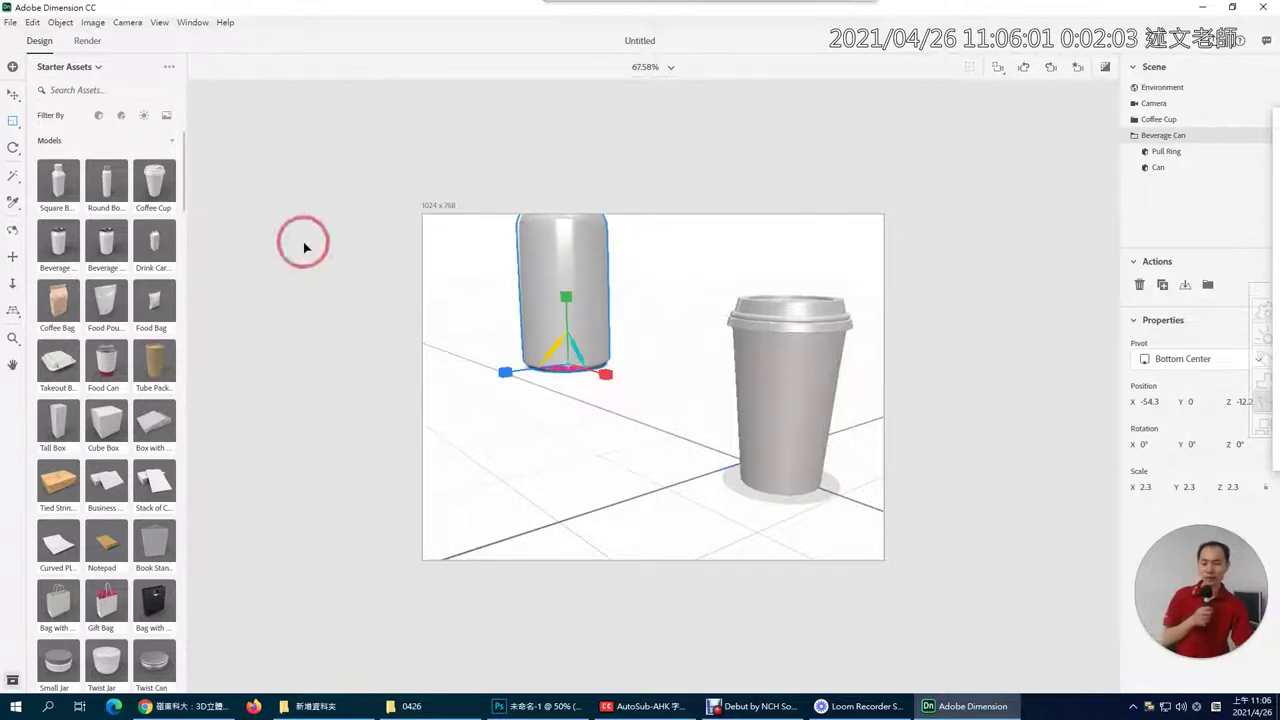
# Move the beverage can nearer the cup, to about X -28.7, Z 6.1, and scale it uniformly to about 1.4.
pyautogui.click(391, 214)
pyautogui.moveTo(543, 271)
pyautogui.mouseDown()
pyautogui.moveTo(553, 323)
pyautogui.moveTo(531, 253)
pyautogui.moveTo(538, 279)
pyautogui.moveTo(531, 265)
pyautogui.mouseUp()
pyautogui.click(567, 272)
pyautogui.moveTo(567, 272); pyautogui.dragTo(655, 438)
pyautogui.moveTo(557, 408); pyautogui.dragTo(402, 402)
pyautogui.click(14, 102)
pyautogui.click(14, 121)
pyautogui.moveTo(583, 427); pyautogui.dragTo(584, 410)
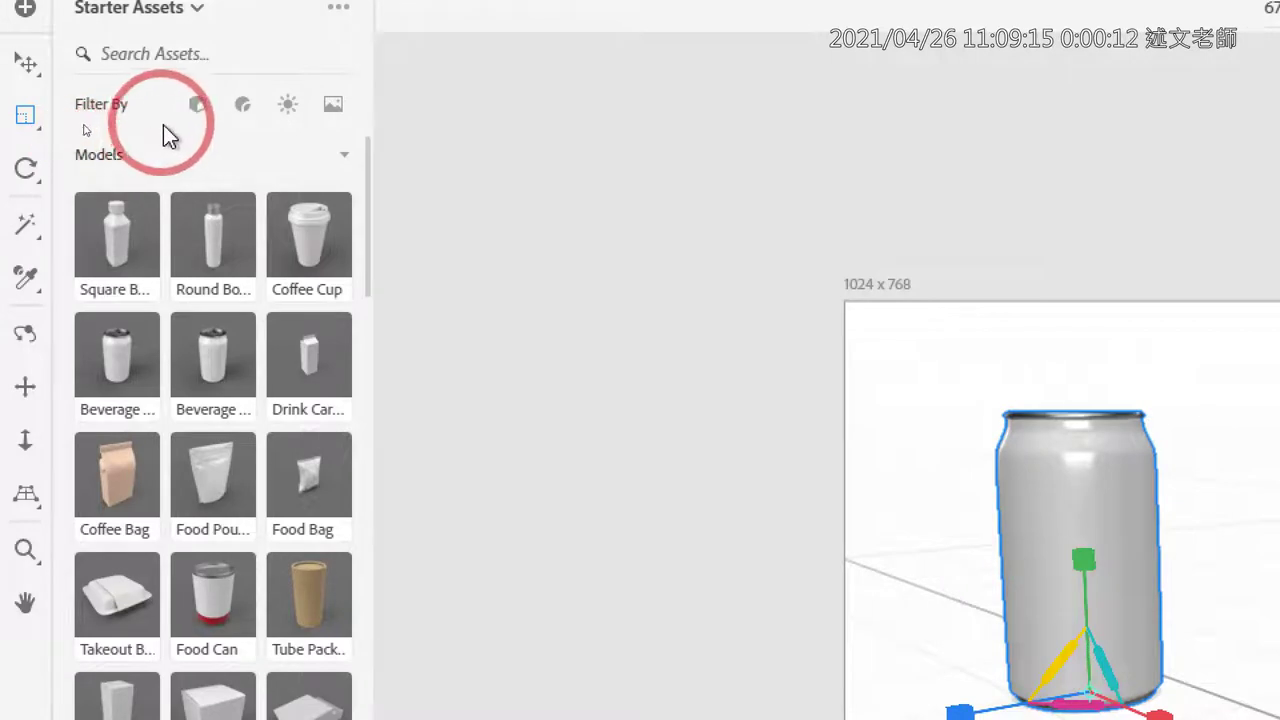
# Filter the starter assets to materials and delete the beverage can from the scene.
pyautogui.click(238, 110)
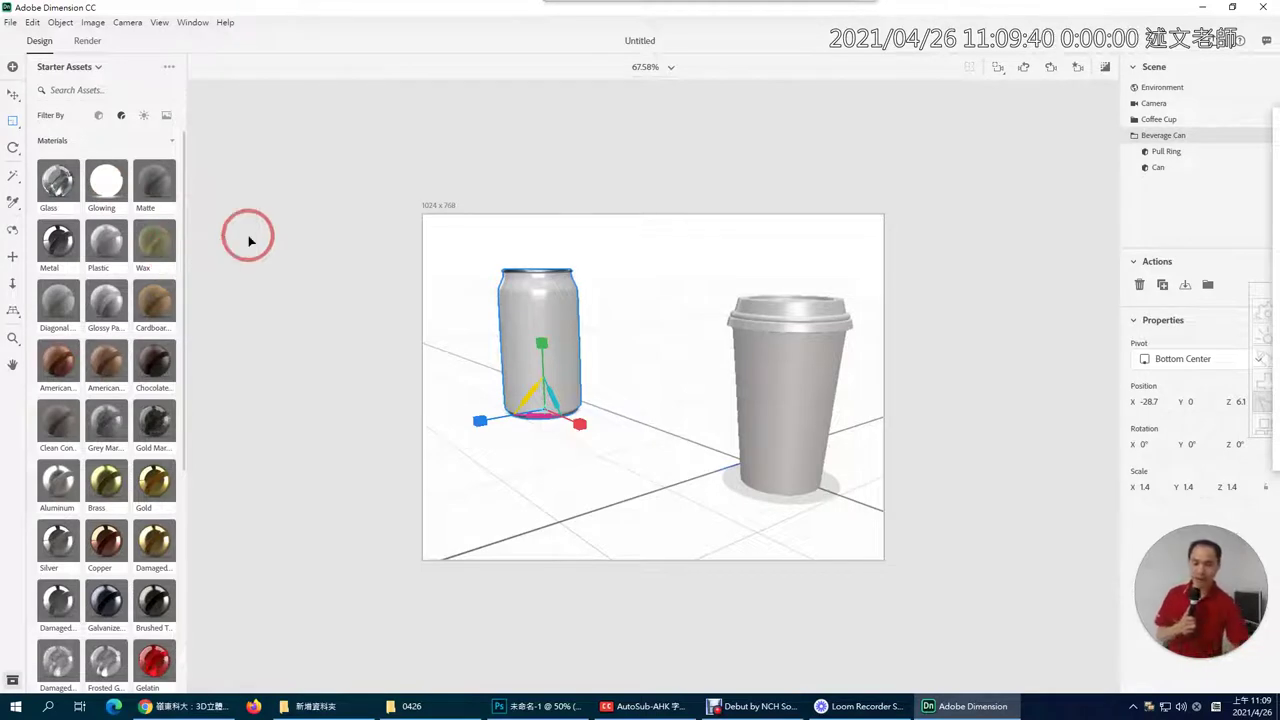
pyautogui.click(798, 305)
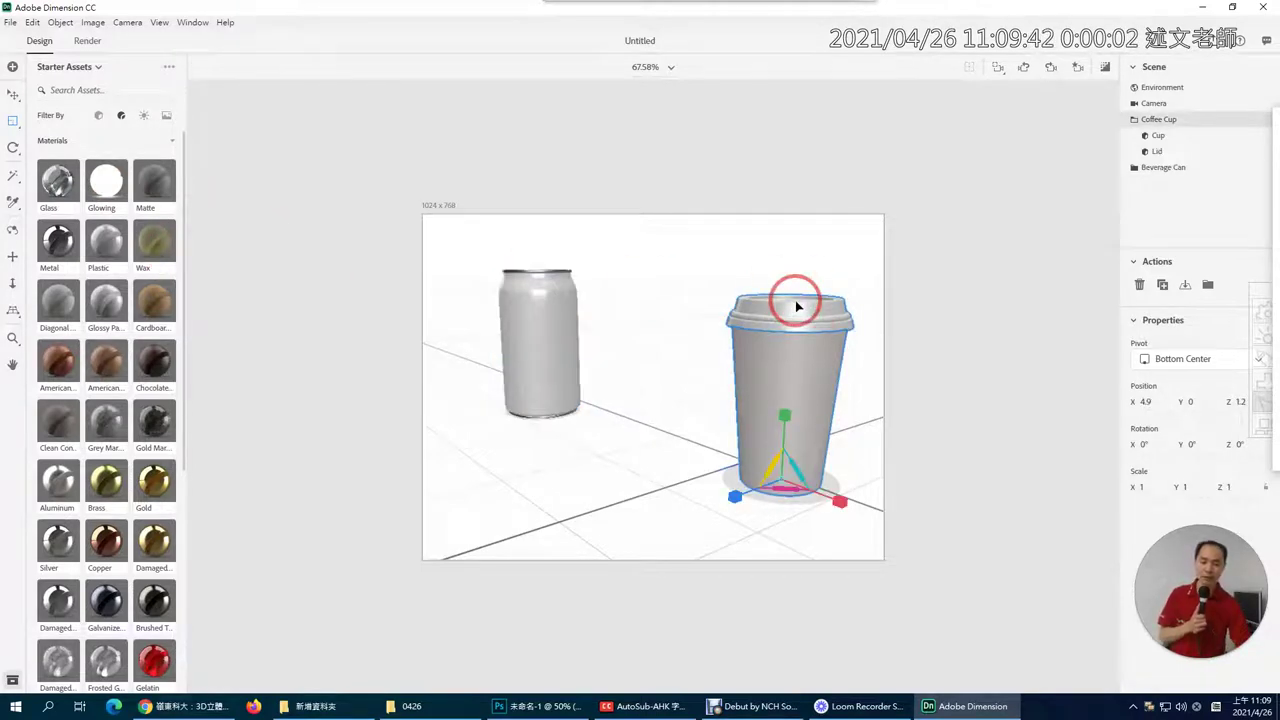
pyautogui.click(525, 335)
pyautogui.press('Delete')
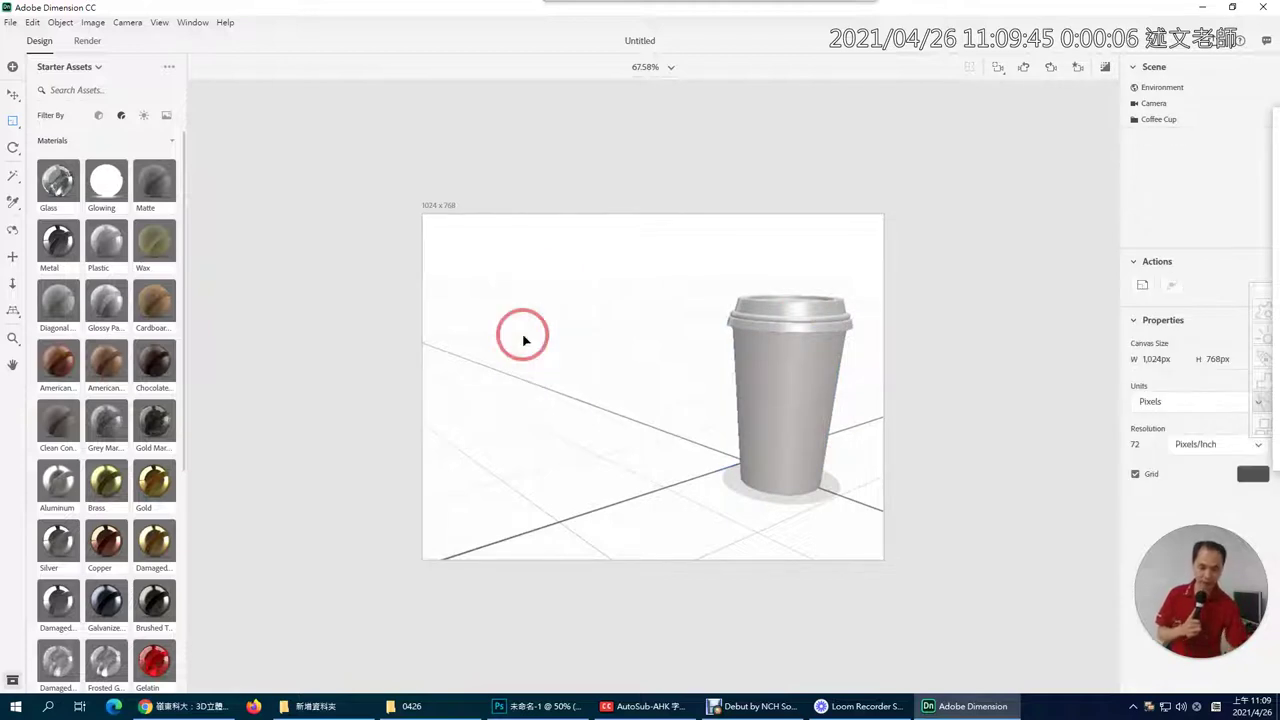
# Select the coffee cup and look through the starter materials for a suitable surface.
pyautogui.click(812, 381)
pyautogui.click(767, 436)
pyautogui.click(798, 318)
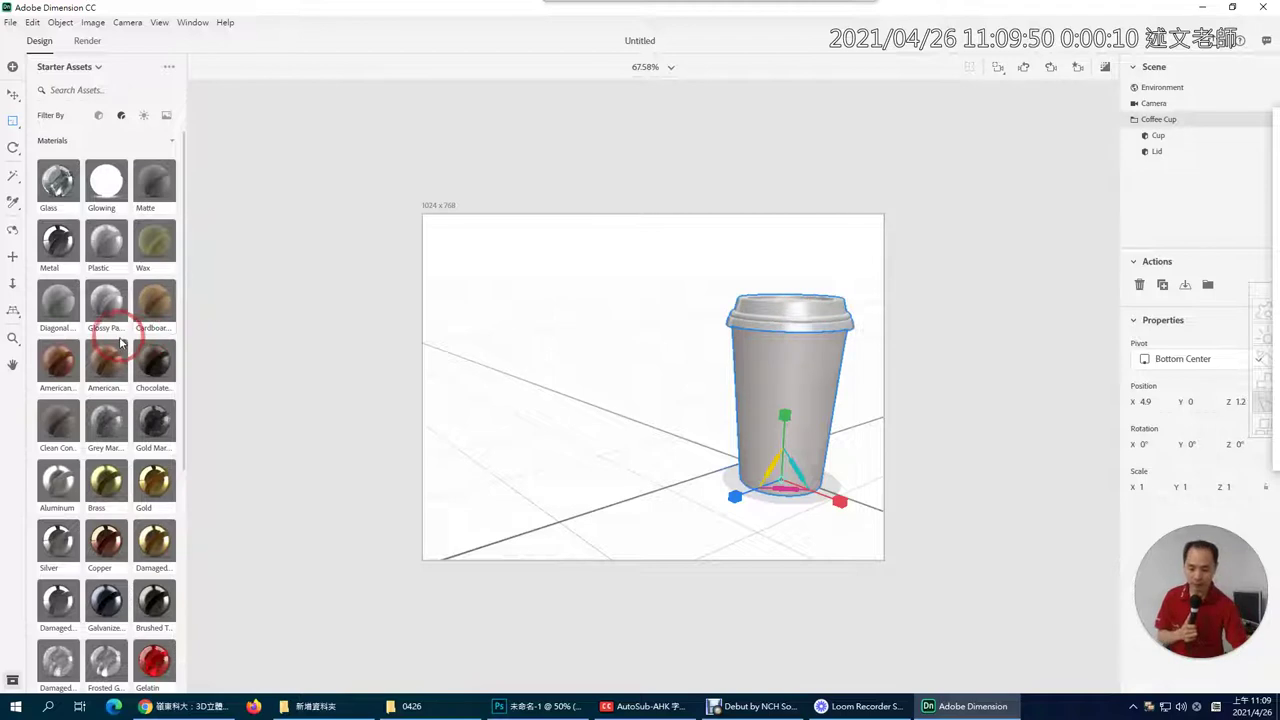
pyautogui.scroll(-5, 118, 334)
pyautogui.scroll(5, 118, 340)
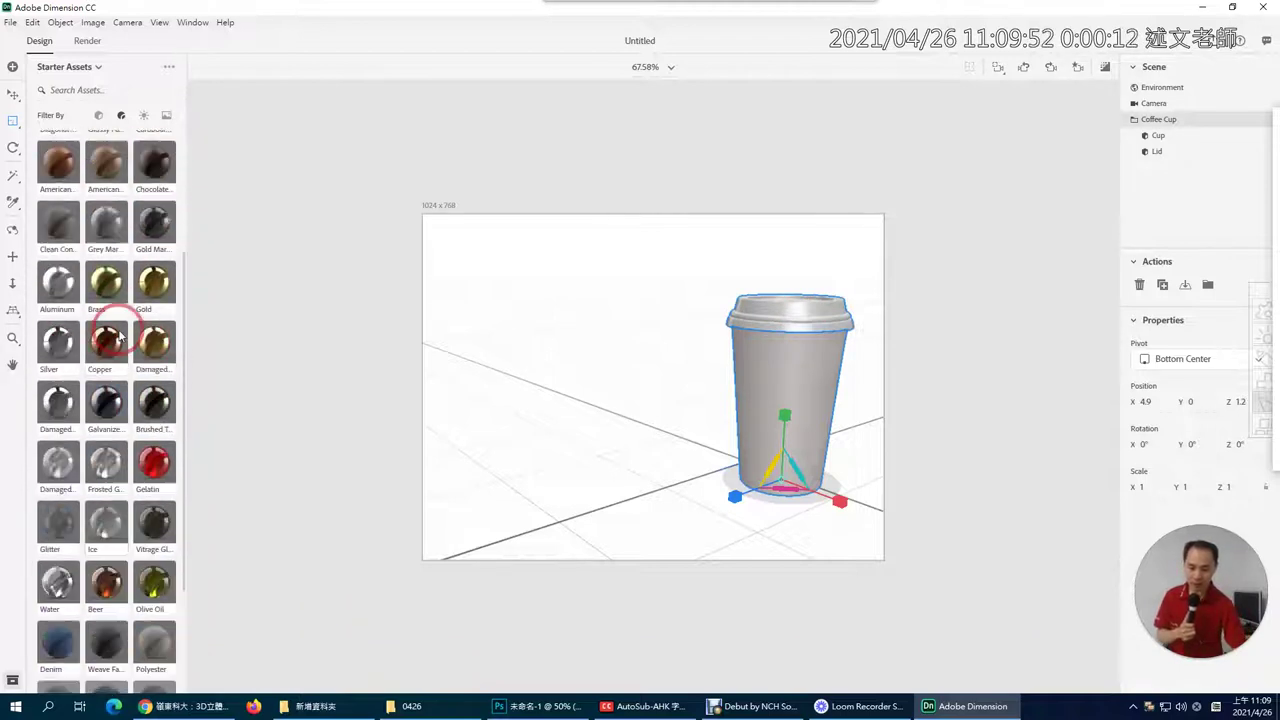
pyautogui.click(70, 178)
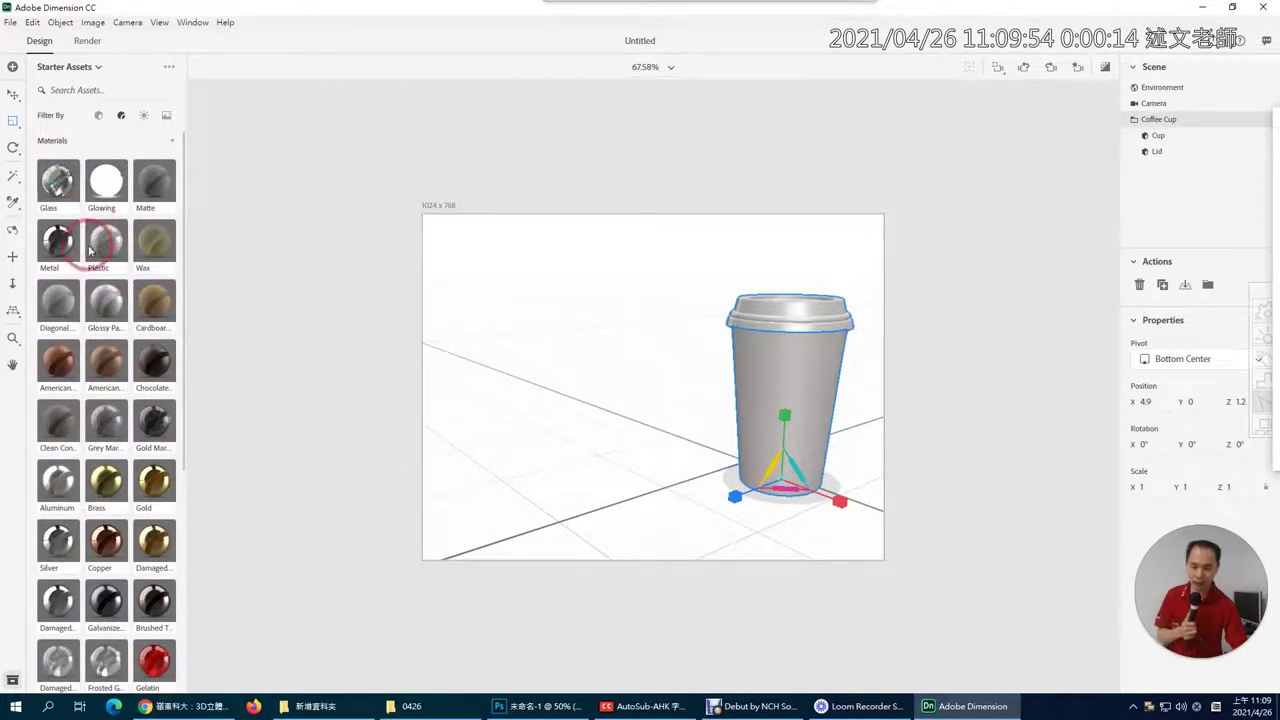
pyautogui.scroll(-1, 116, 550)
pyautogui.scroll(-4, 116, 550)
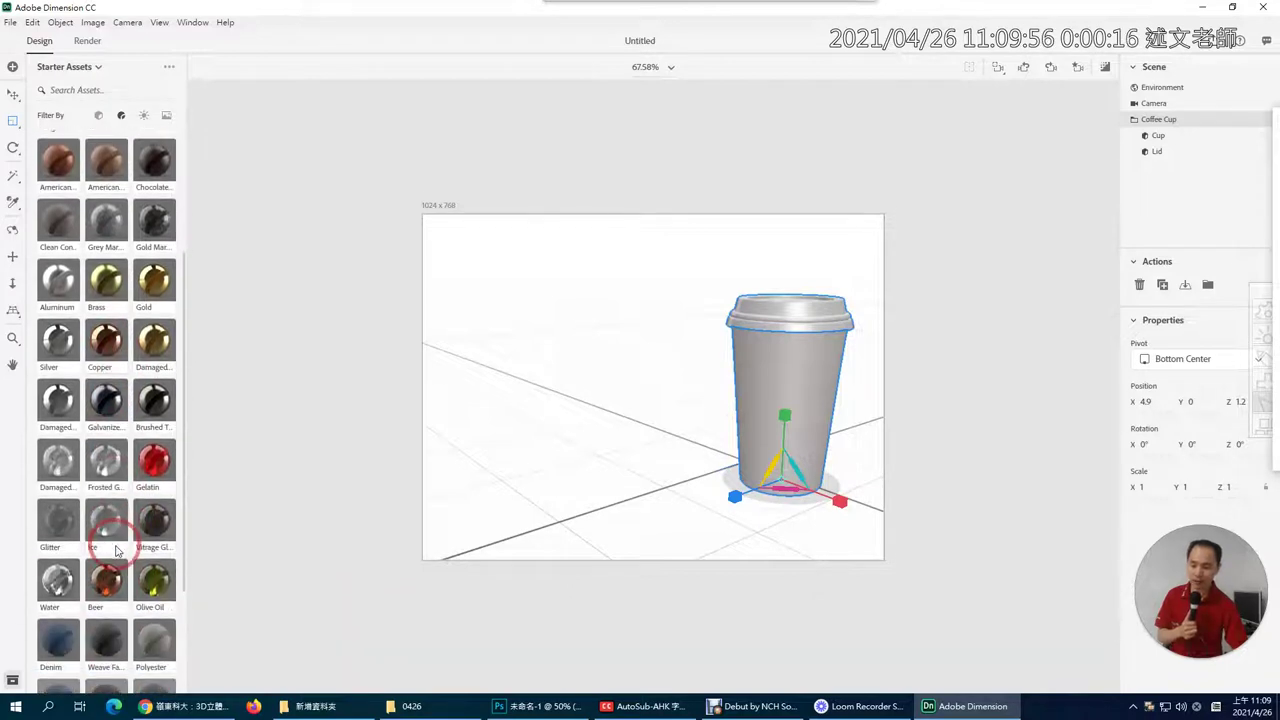
pyautogui.scroll(5, 103, 414)
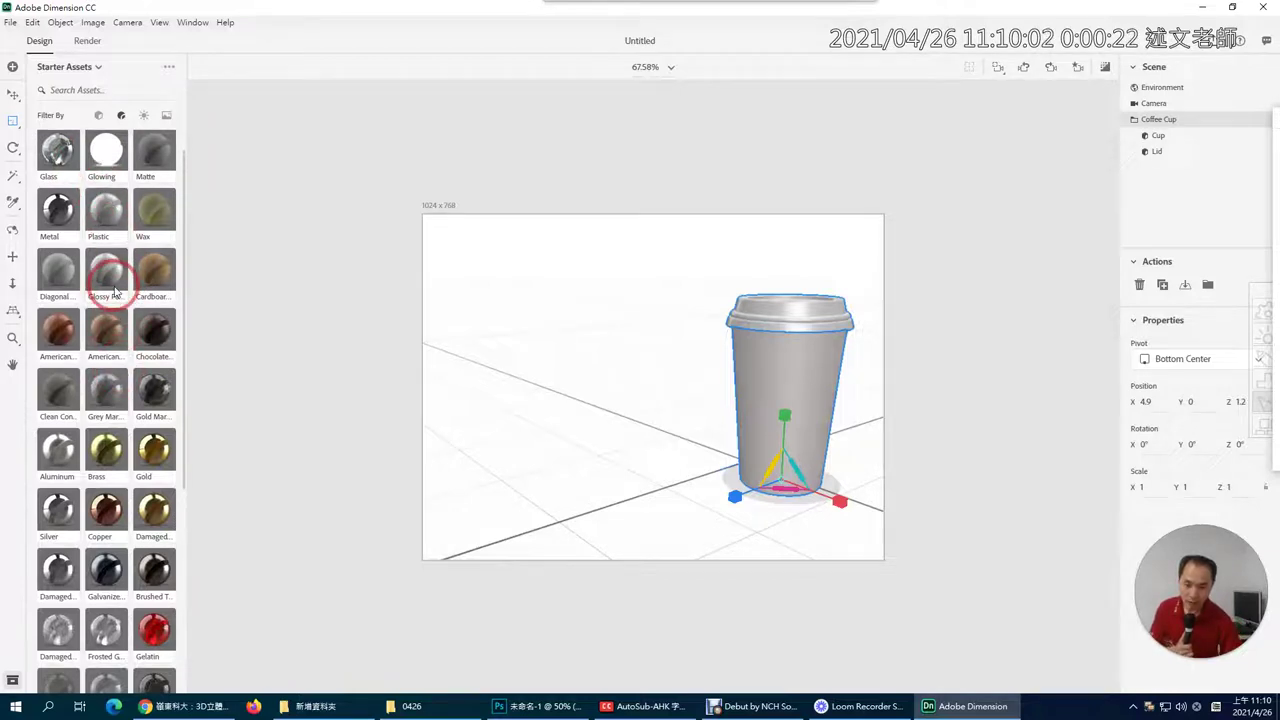
# Try the Plastic, Gold, Metal and Cardboard starter materials in turn on the whole coffee cup.
pyautogui.moveTo(106, 212); pyautogui.dragTo(774, 302)
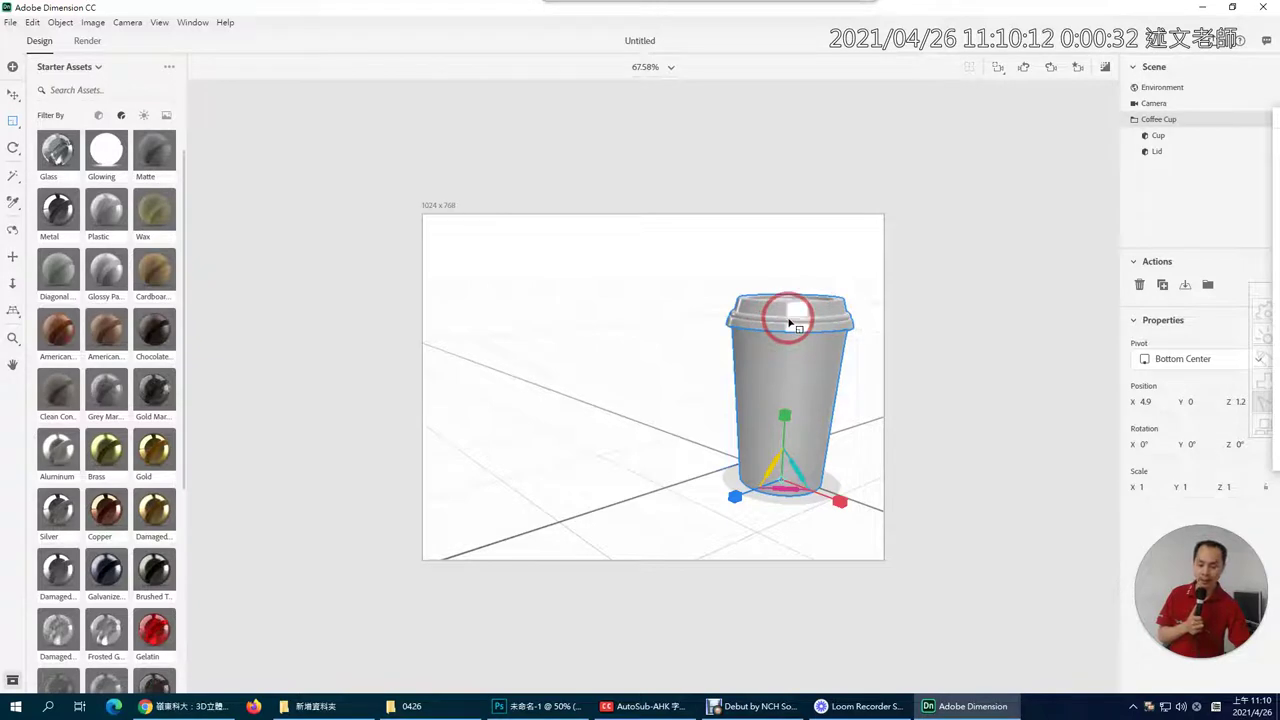
pyautogui.moveTo(150, 452); pyautogui.dragTo(774, 388)
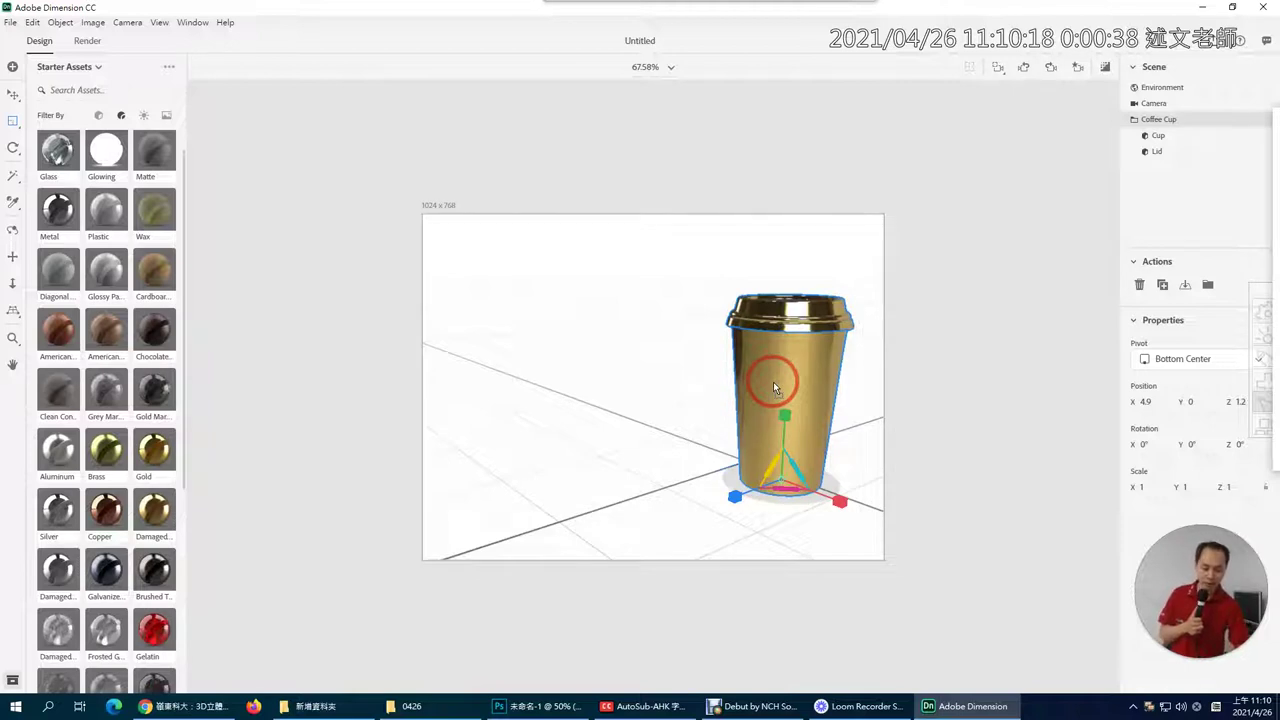
pyautogui.scroll(1, 868, 388)
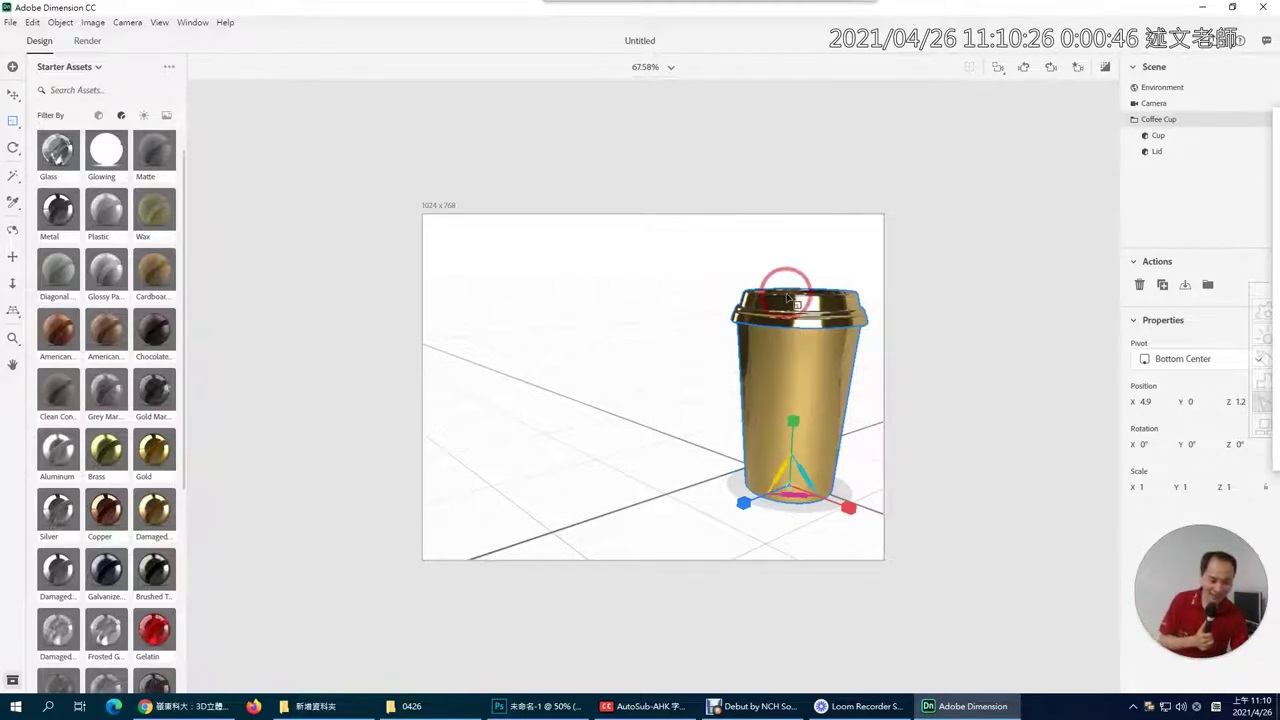
pyautogui.moveTo(50, 203); pyautogui.dragTo(808, 370)
pyautogui.moveTo(155, 266); pyautogui.dragTo(823, 353)
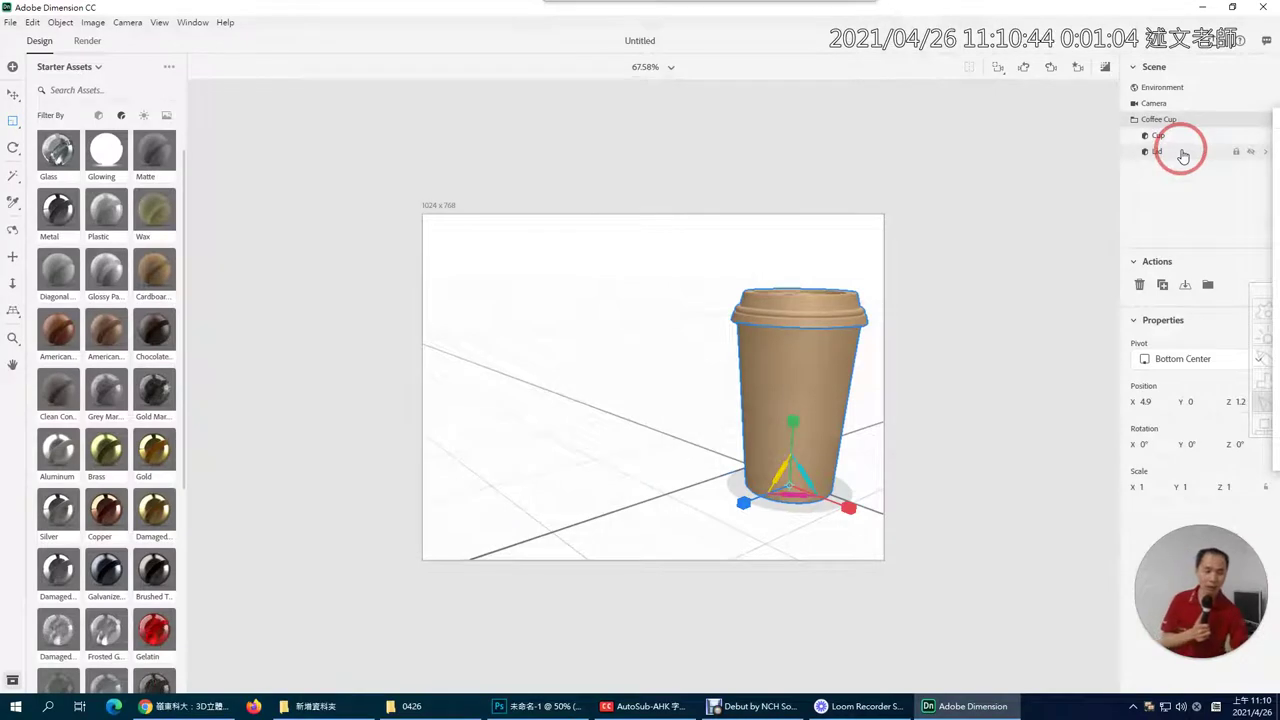
# Select only the coffee cup's lid in the scene and apply the Plastic starter material to it.
pyautogui.click(1178, 140)
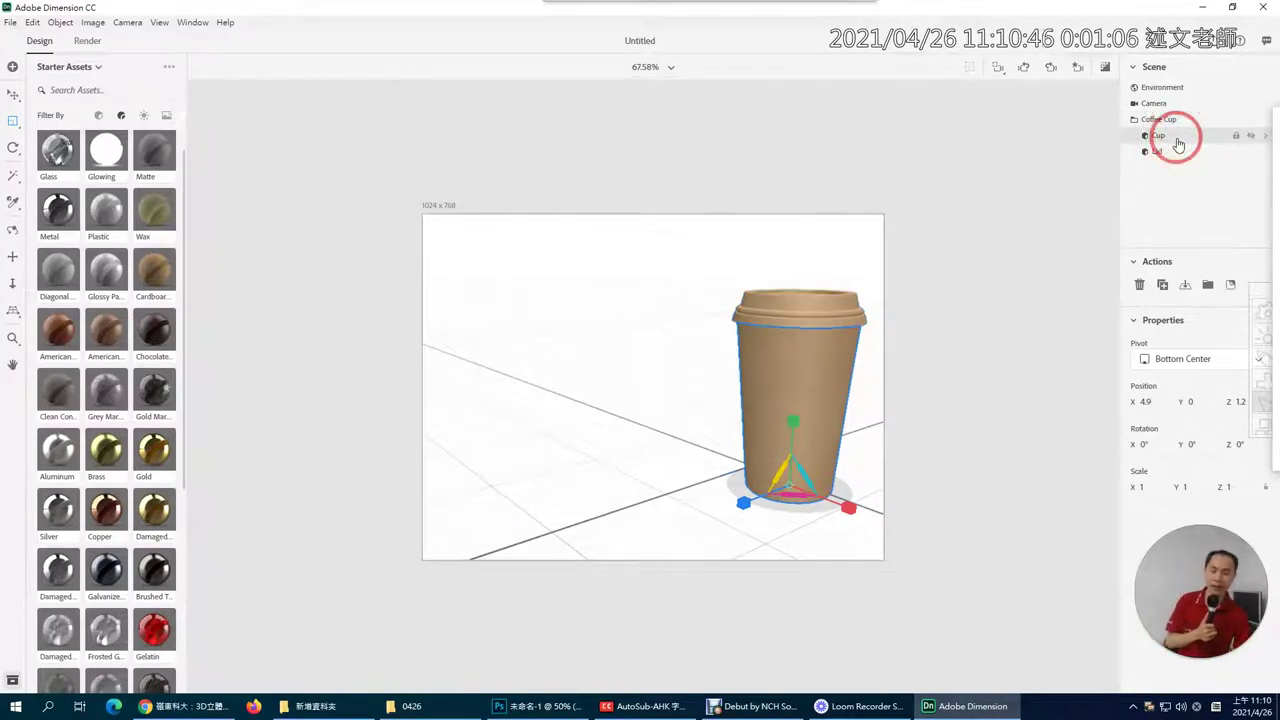
pyautogui.click(1175, 151)
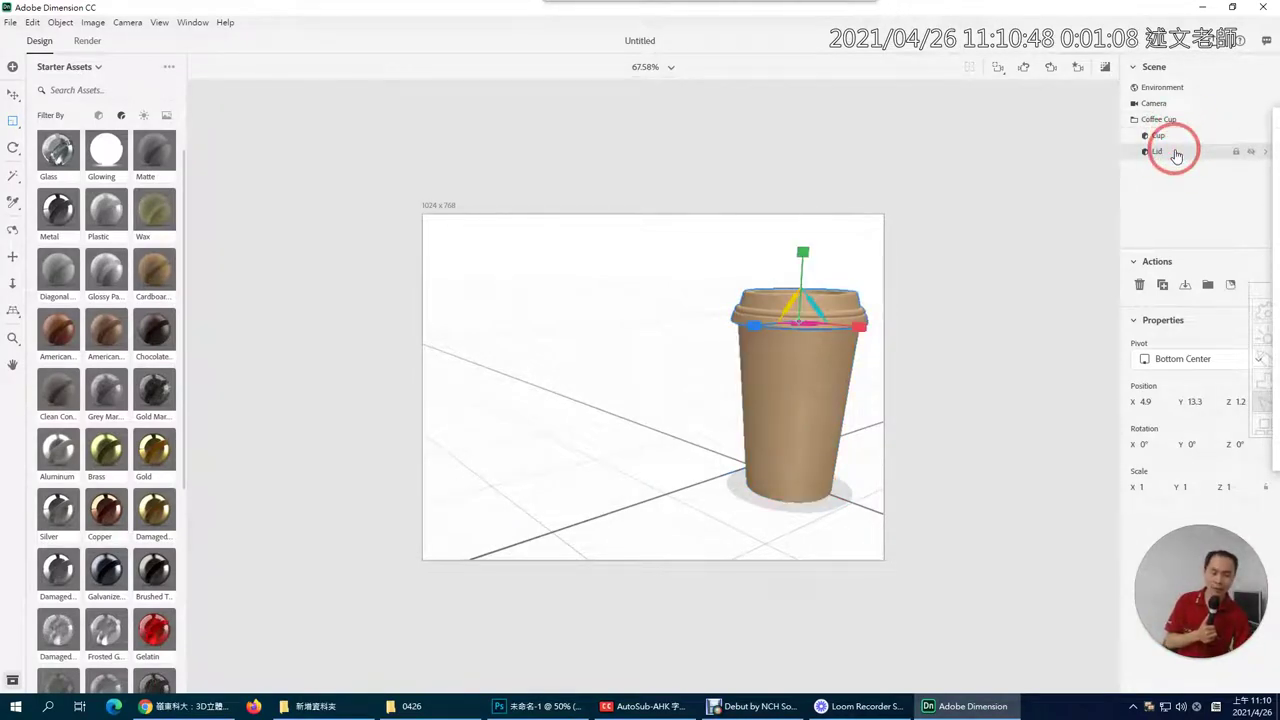
pyautogui.click(1170, 136)
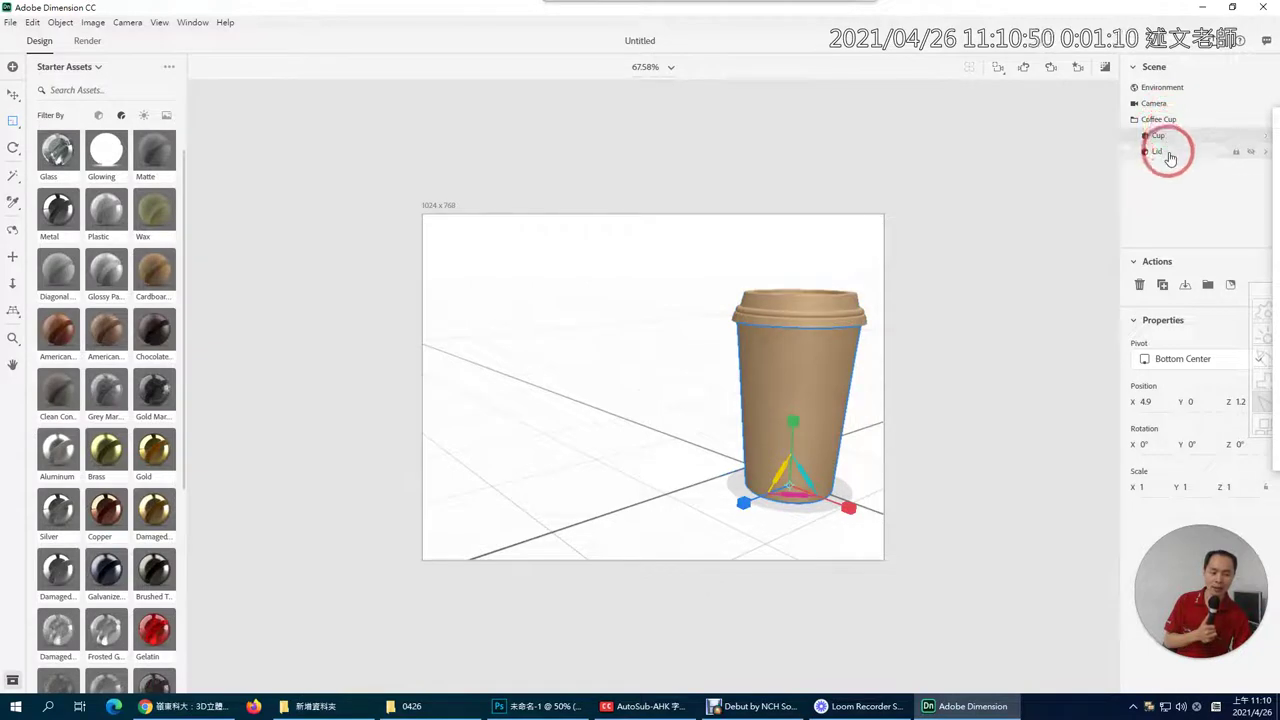
pyautogui.click(1170, 152)
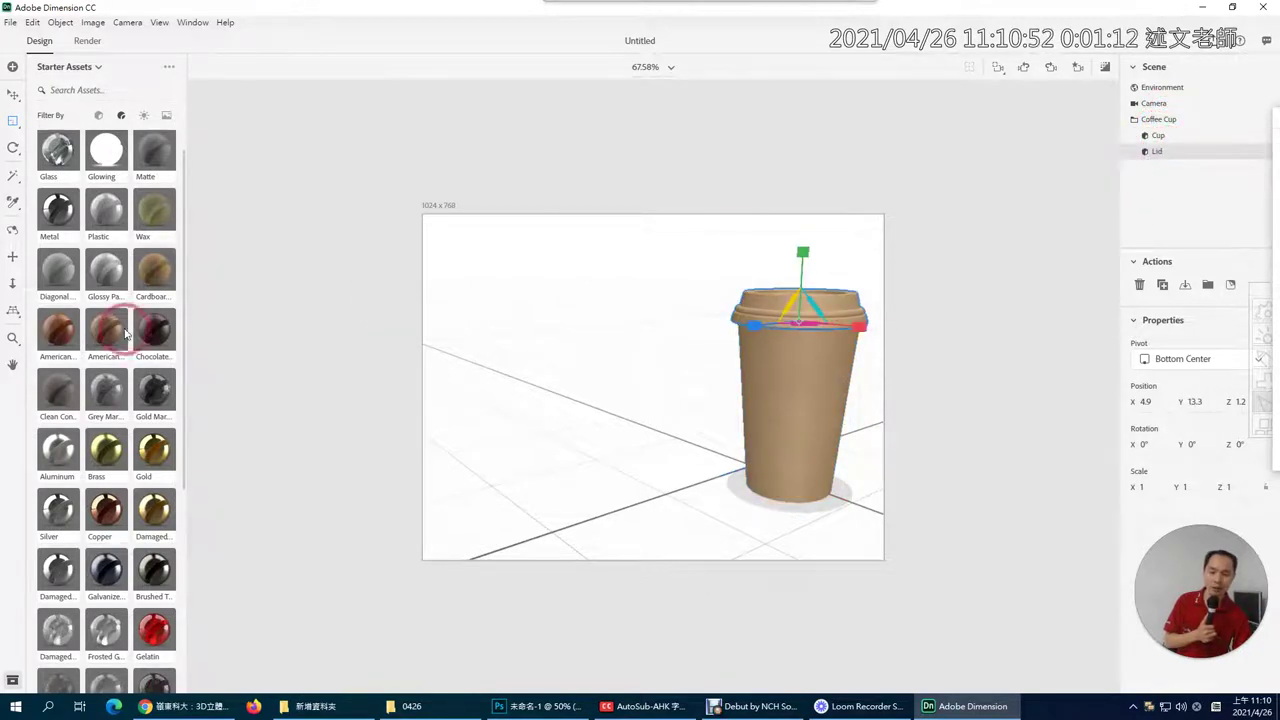
pyautogui.moveTo(100, 228); pyautogui.dragTo(812, 308)
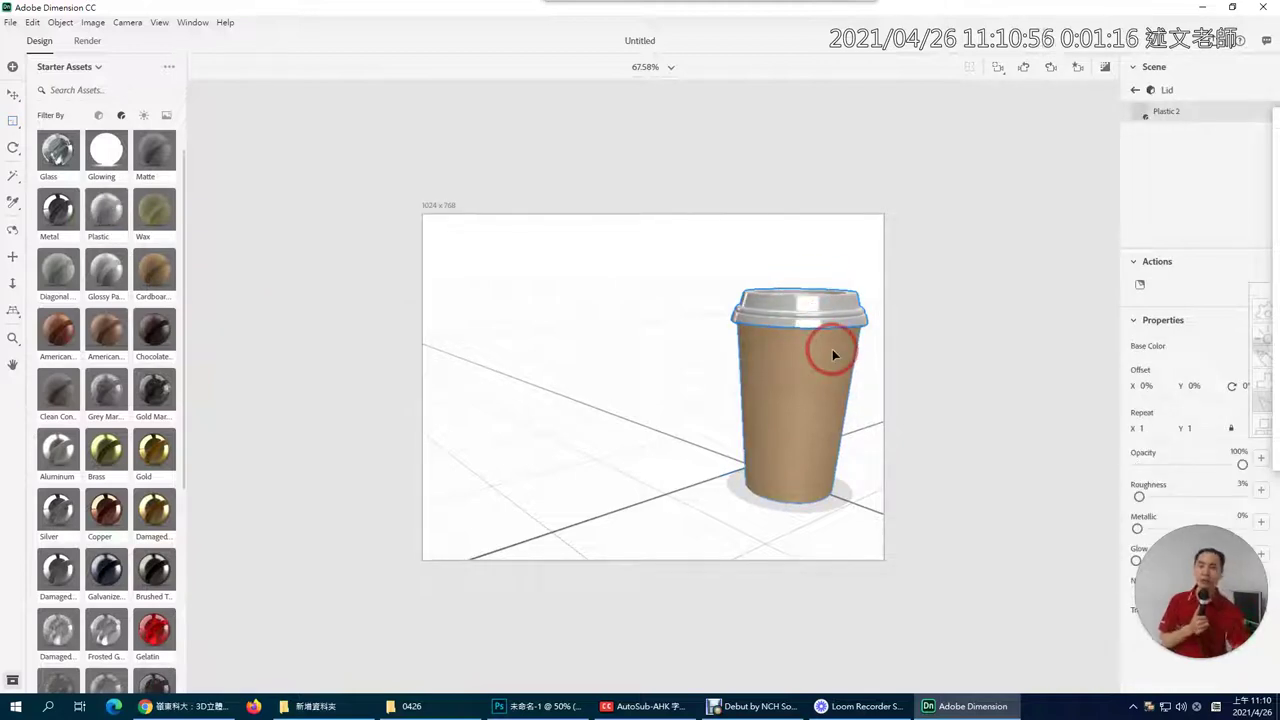
# Apply the Gold starter material to the cup body alone and pan the camera to bring the cup near the canvas centre.
pyautogui.click(1136, 90)
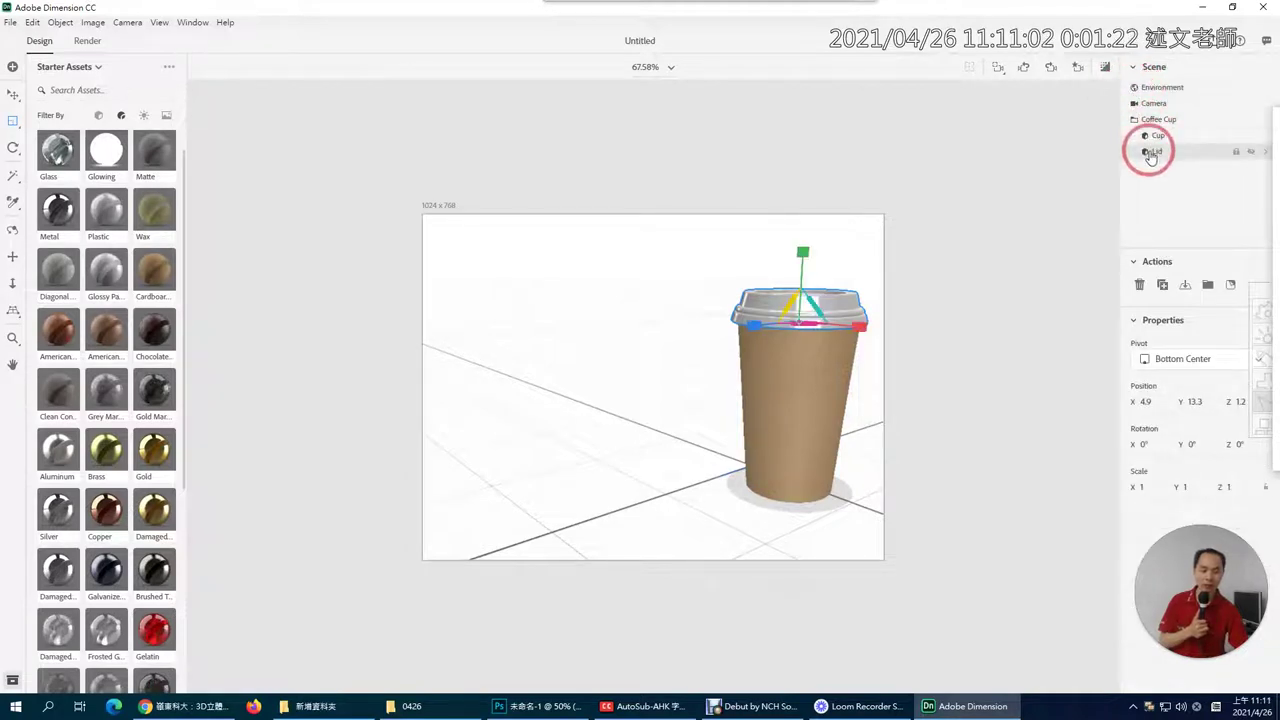
pyautogui.click(1156, 136)
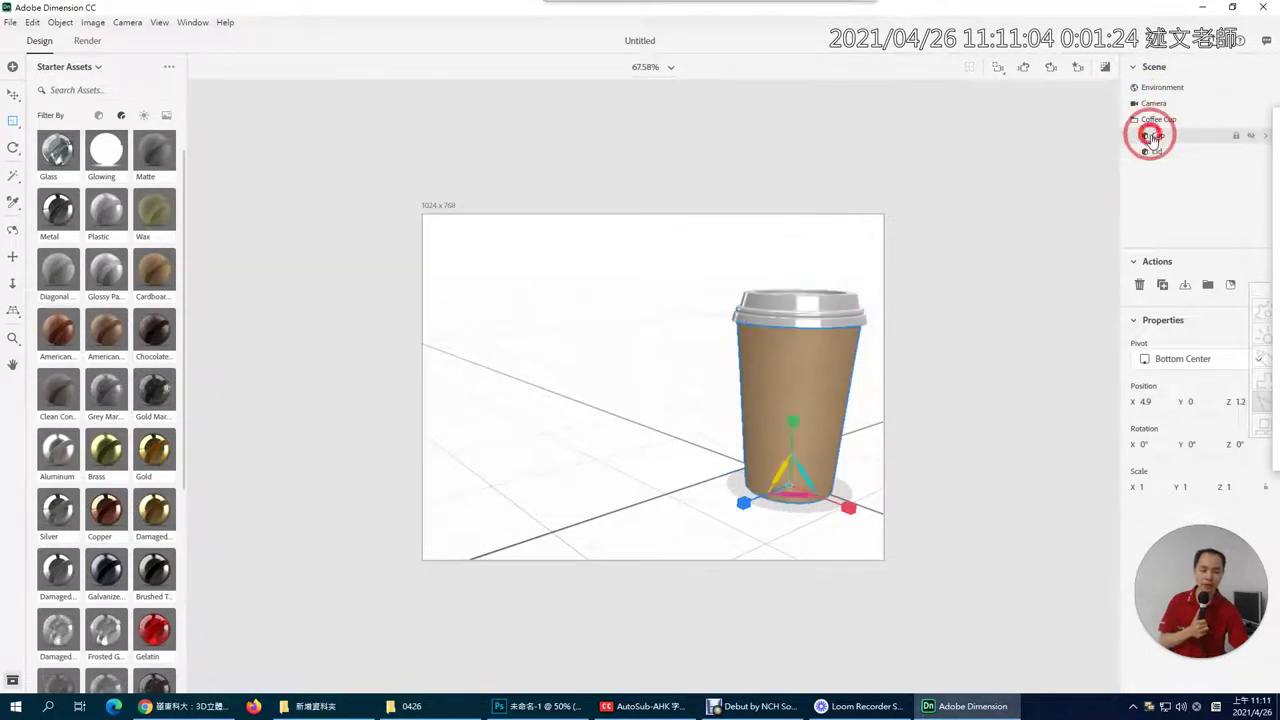
pyautogui.moveTo(155, 451); pyautogui.dragTo(794, 351)
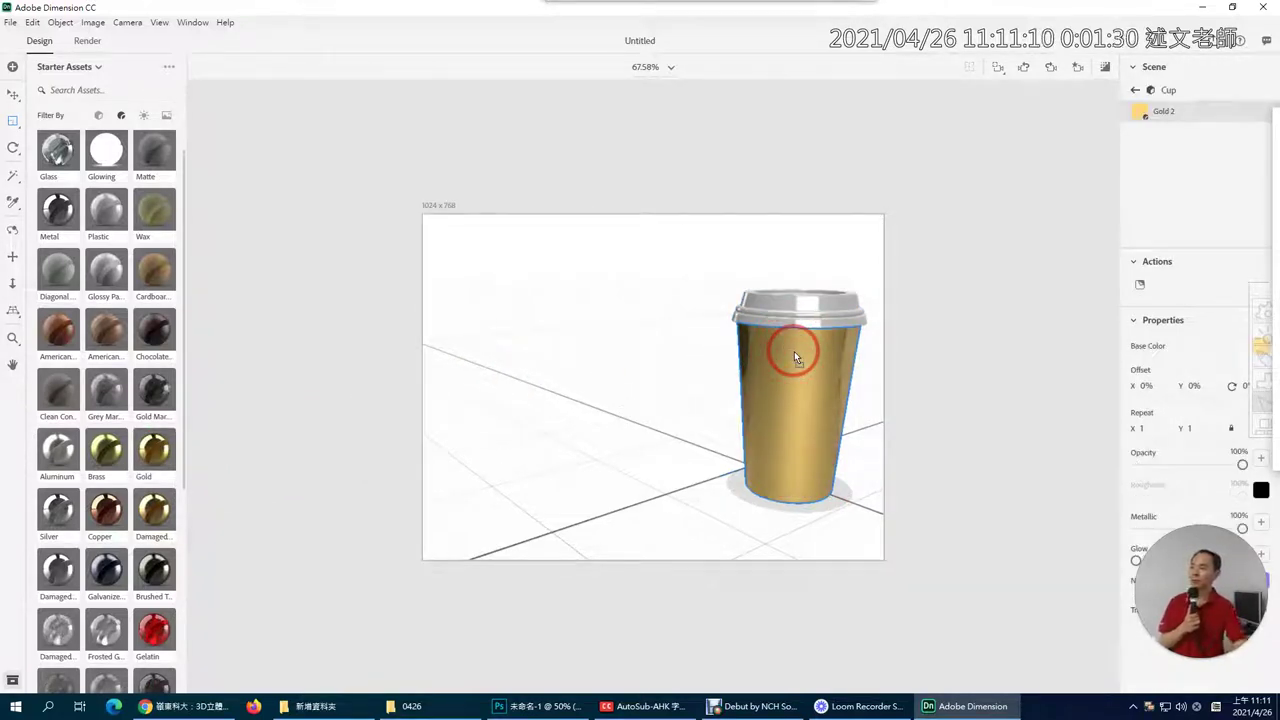
pyautogui.click(13, 259)
pyautogui.moveTo(809, 406); pyautogui.dragTo(640, 409)
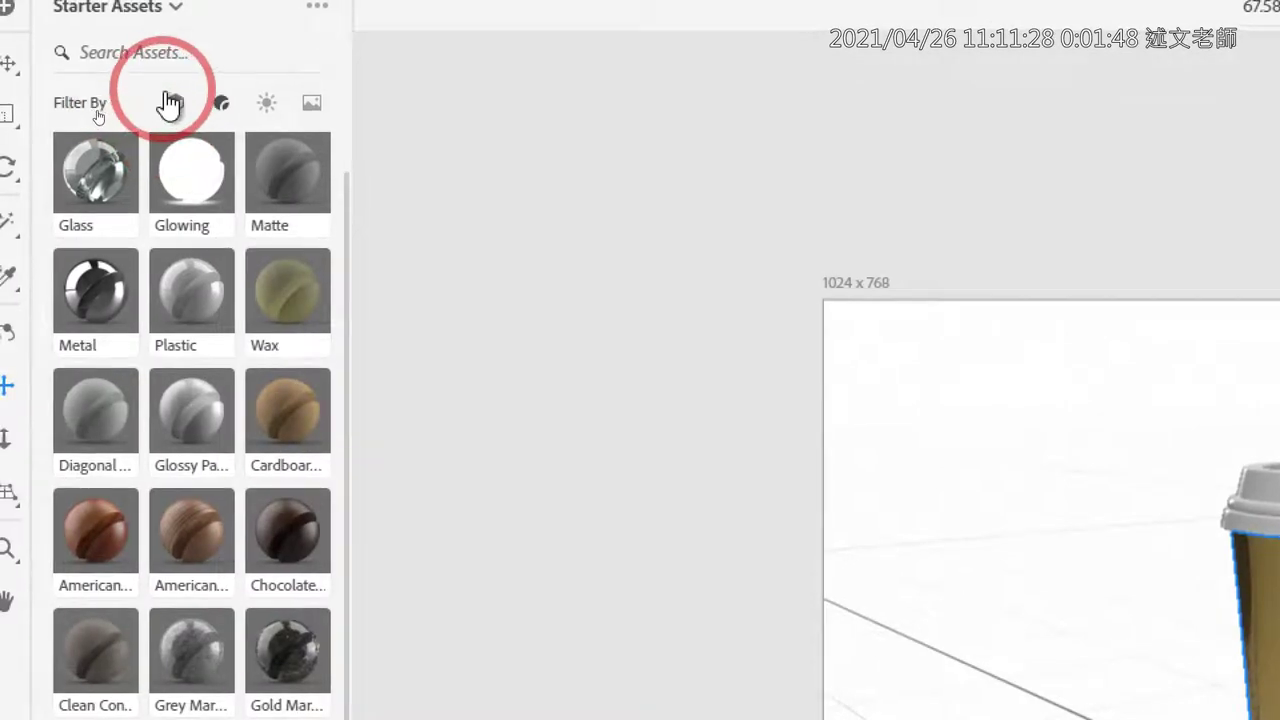
# Filter the starter assets to images and set the Table picture as the scene background.
pyautogui.click(312, 108)
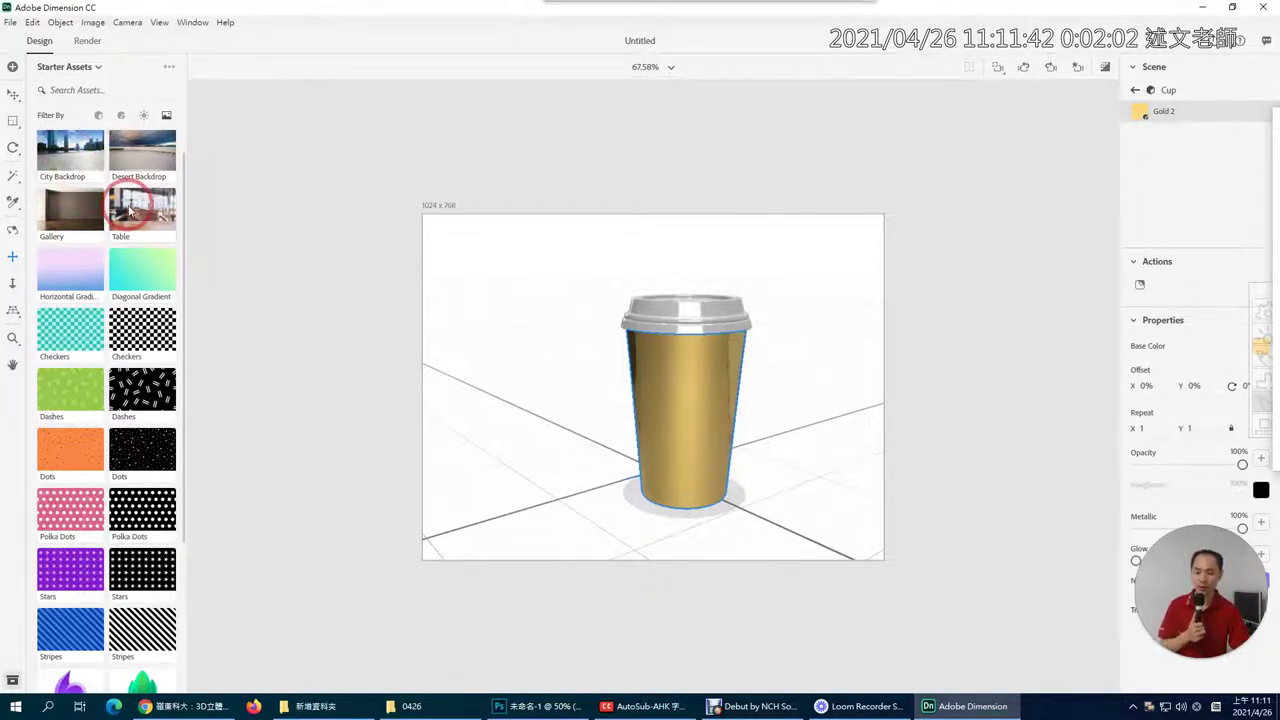
pyautogui.moveTo(136, 217); pyautogui.dragTo(565, 443)
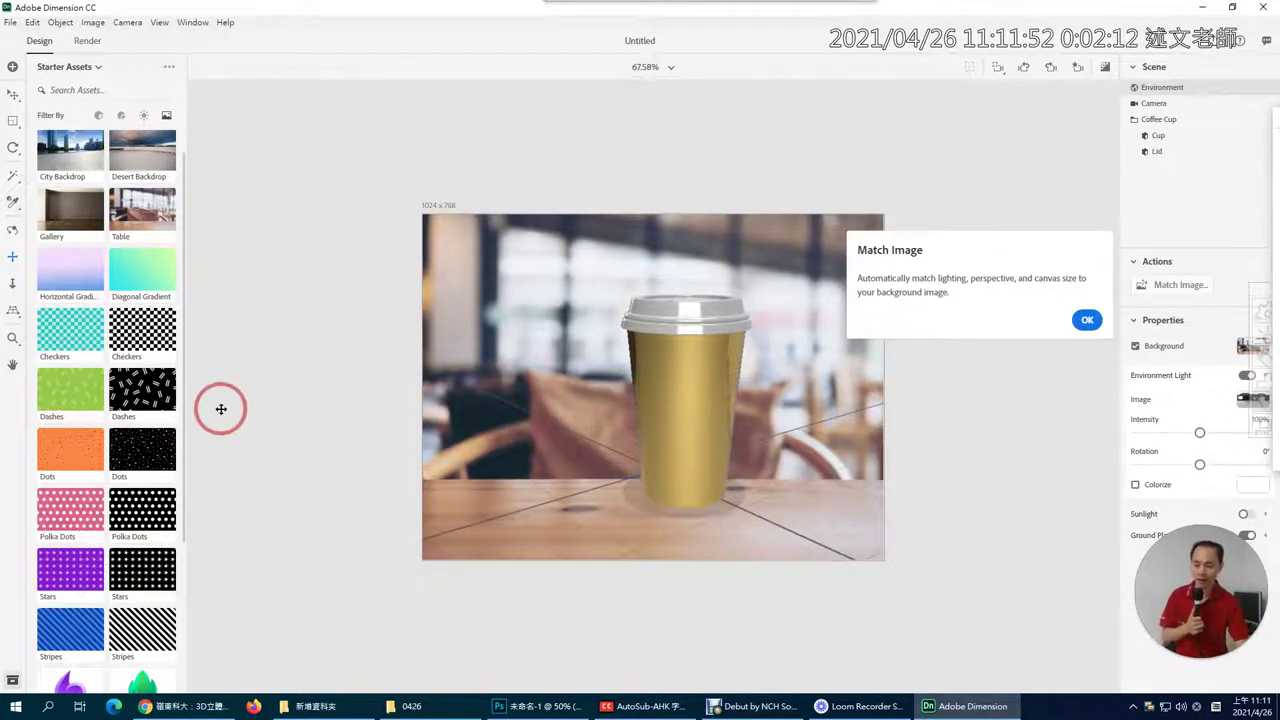
pyautogui.scroll(-2, 115, 523)
pyautogui.scroll(-1, 115, 523)
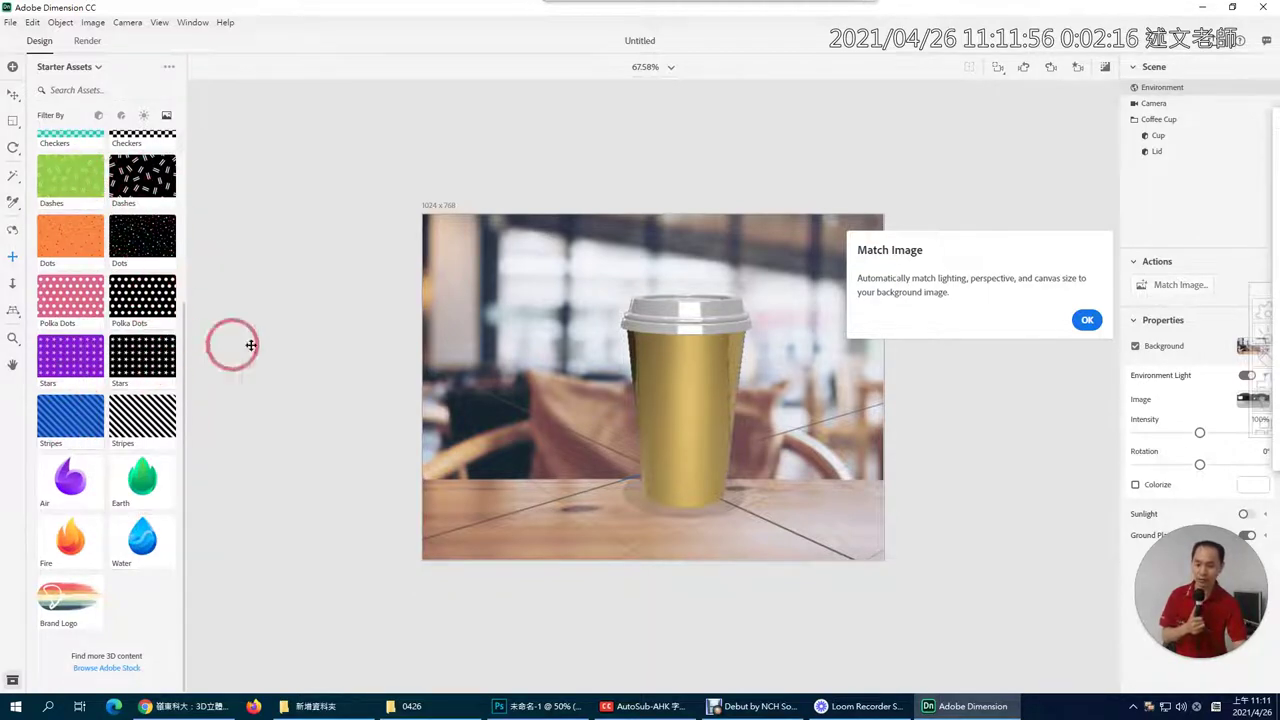
pyautogui.click(1084, 320)
pyautogui.click(712, 420)
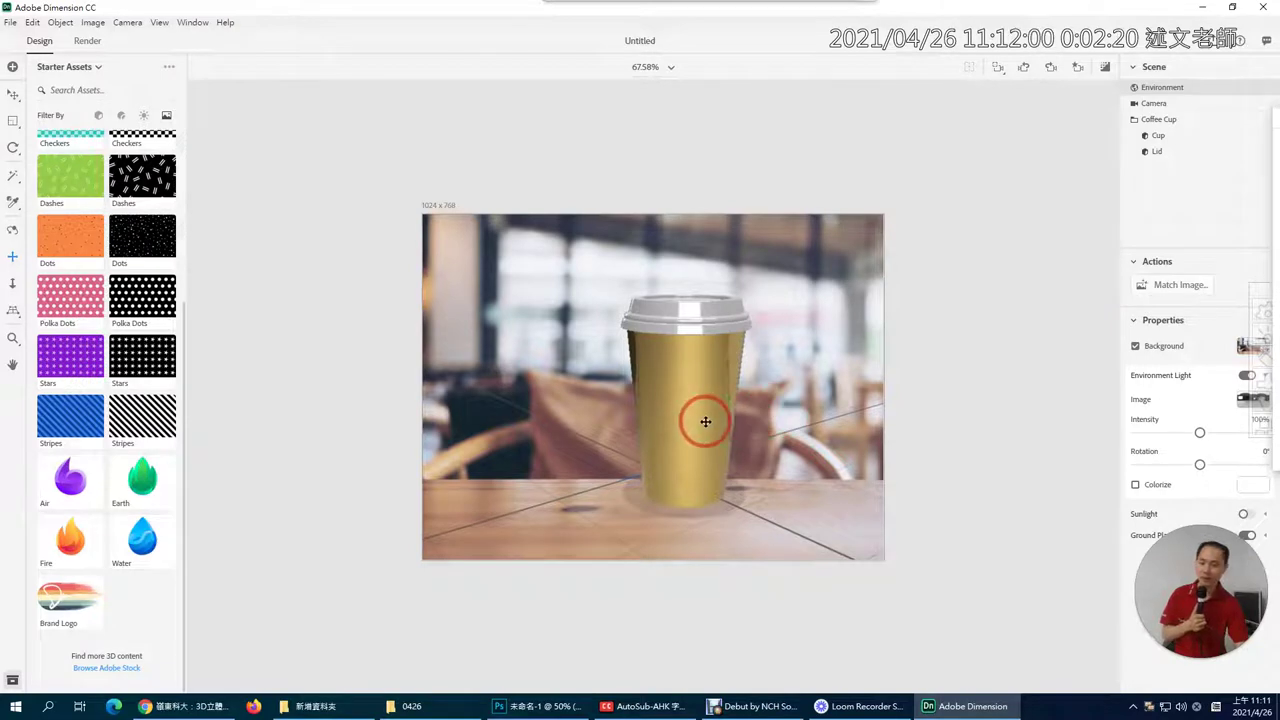
pyautogui.click(70, 537)
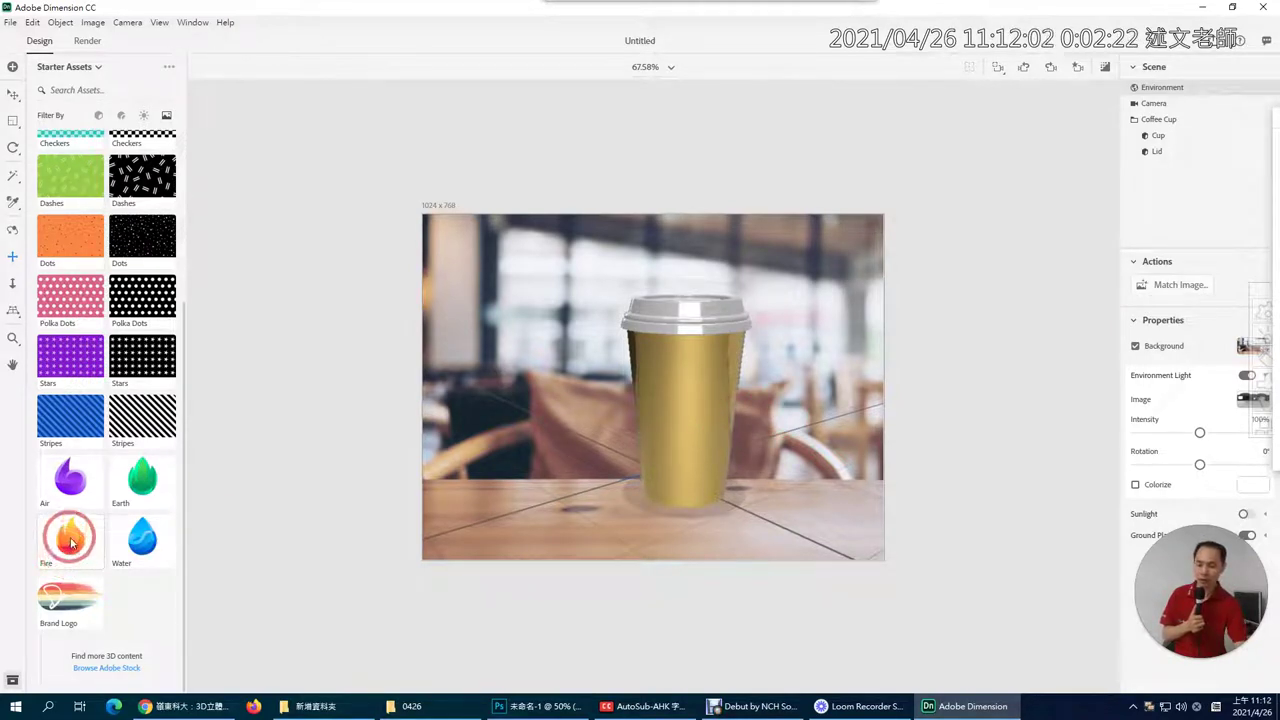
pyautogui.click(14, 26)
pyautogui.click(33, 23)
pyautogui.click(34, 36)
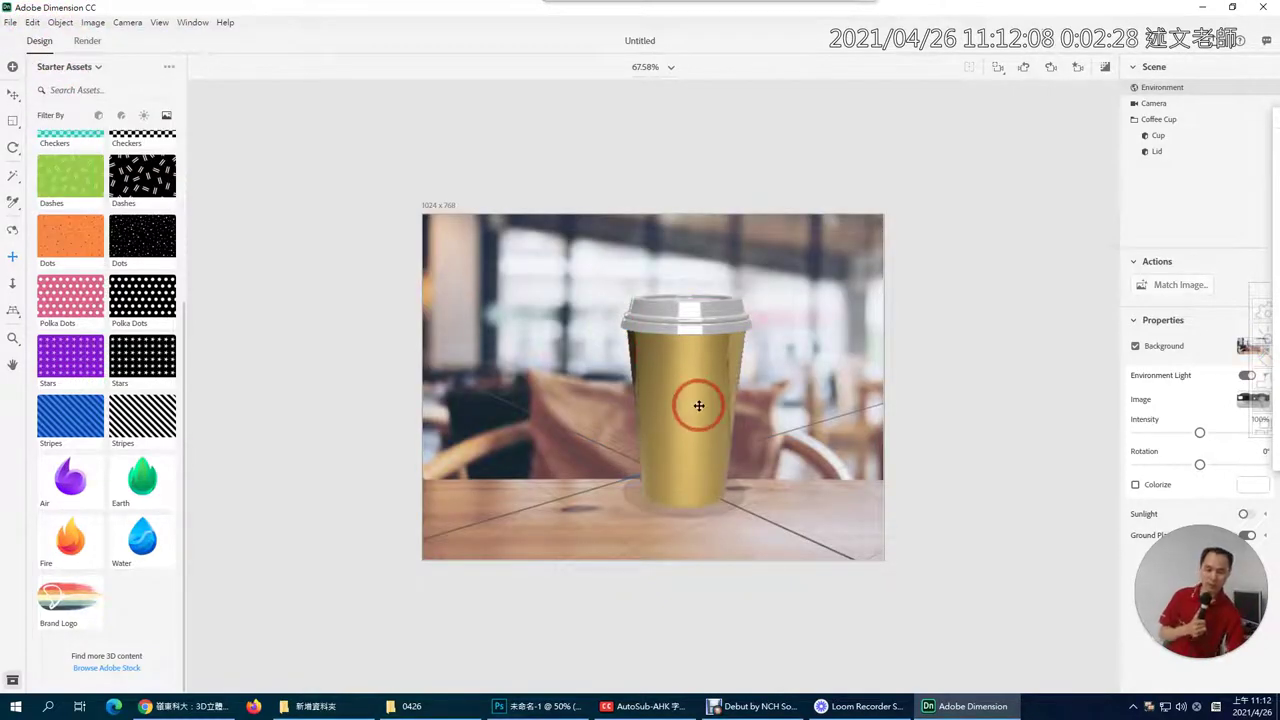
# Select the cup body and place the Fire graphic on its front.
pyautogui.click(1176, 138)
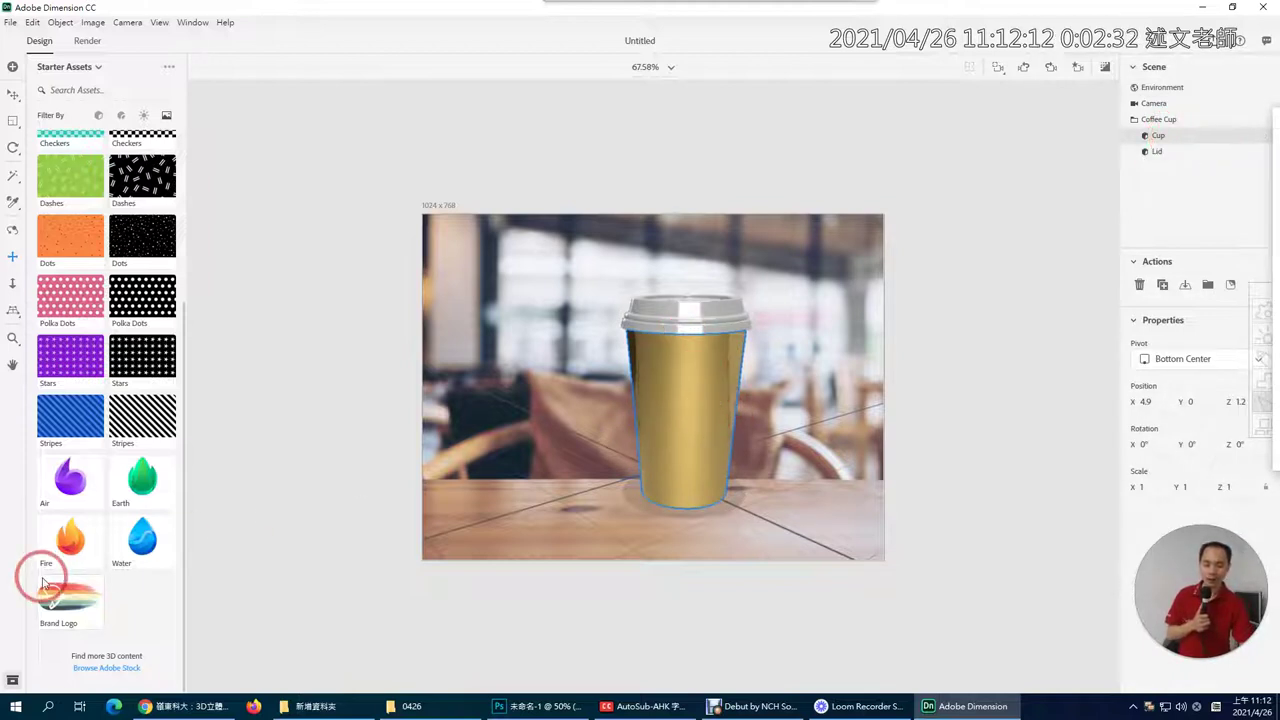
pyautogui.moveTo(70, 548); pyautogui.dragTo(679, 403)
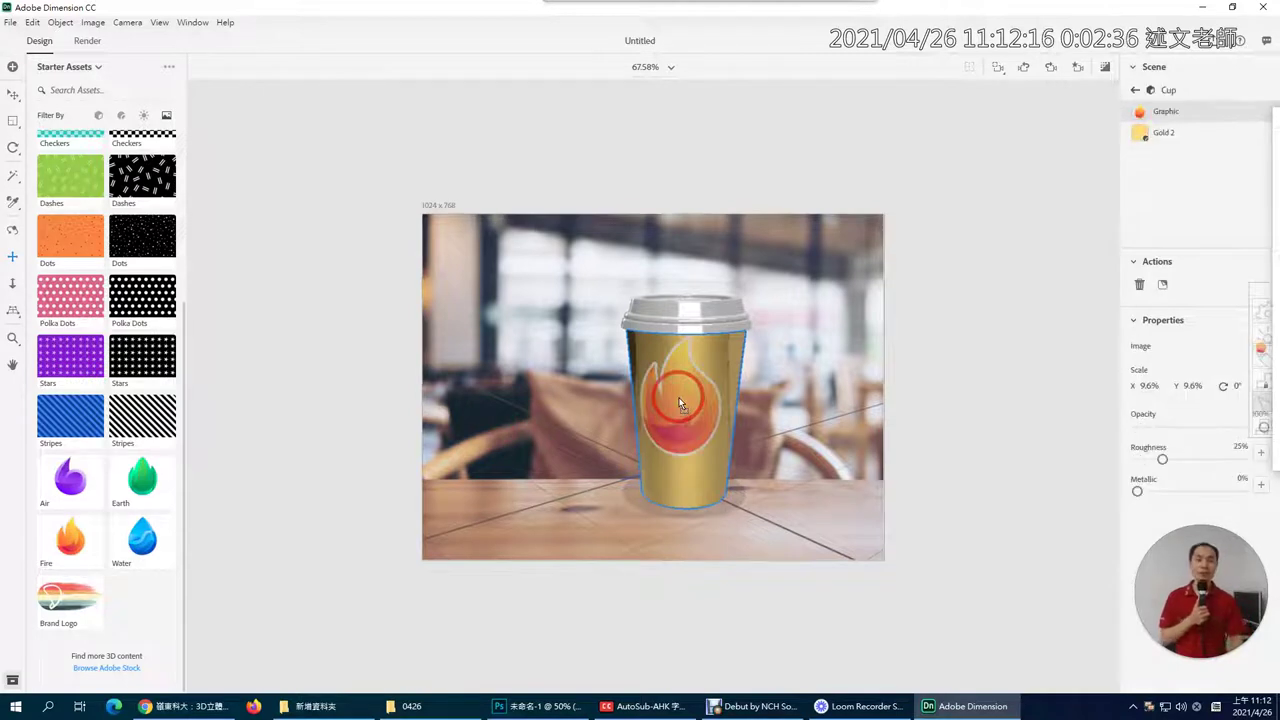
pyautogui.scroll(3, 679, 397)
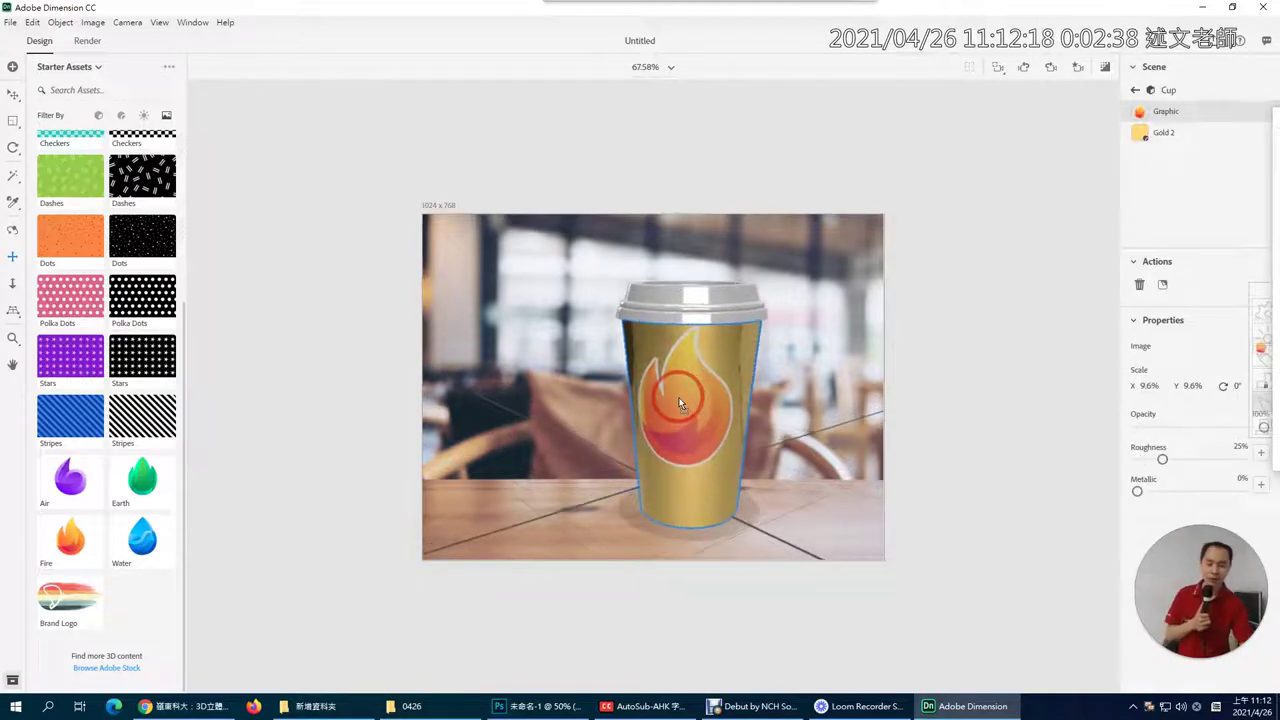
pyautogui.moveTo(710, 428); pyautogui.dragTo(685, 401)
# Select the Fire graphic layer on the cup body and scale the graphic down to about 5.5%.
pyautogui.moveTo(1171, 122); pyautogui.dragTo(1180, 139)
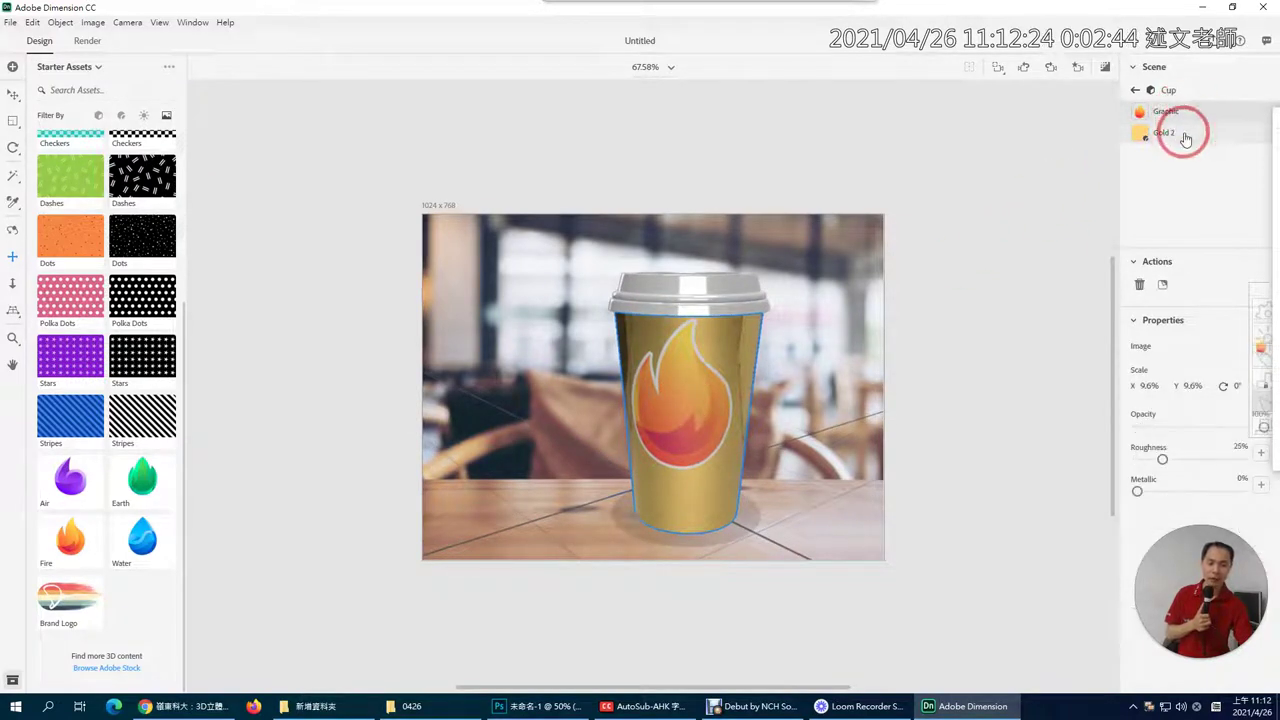
pyautogui.click(1185, 139)
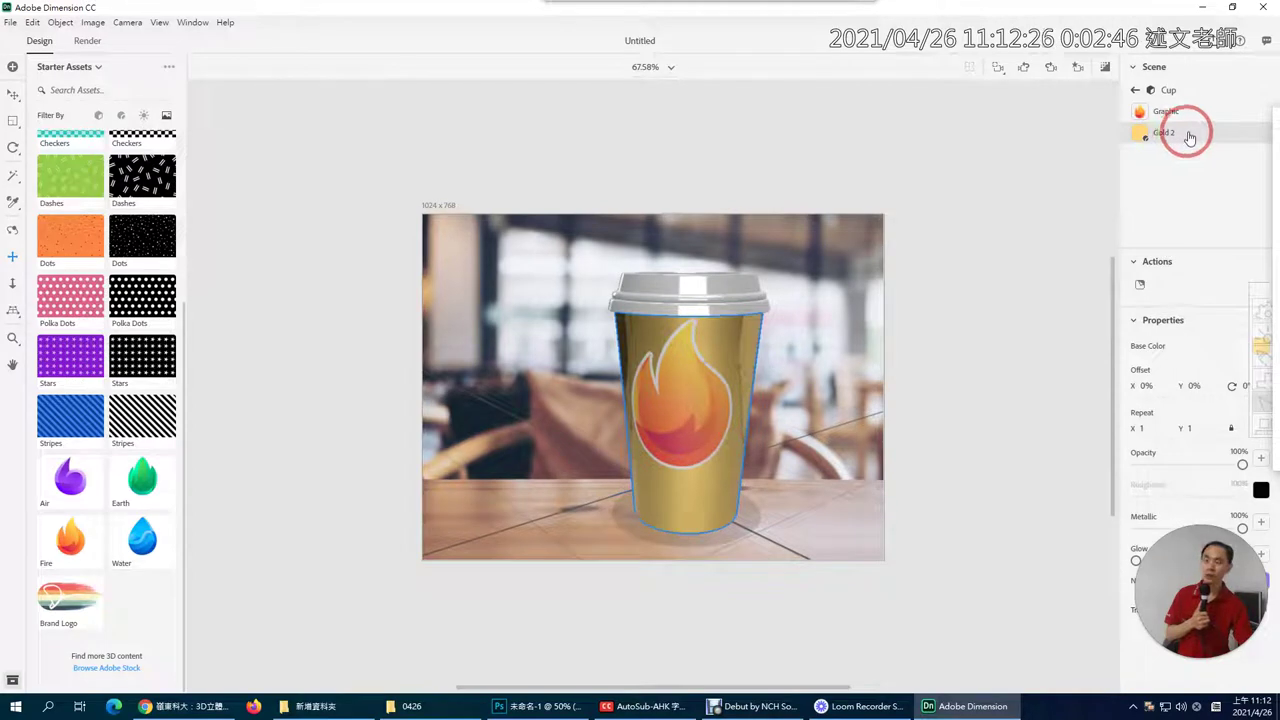
pyautogui.click(1192, 111)
pyautogui.click(20, 94)
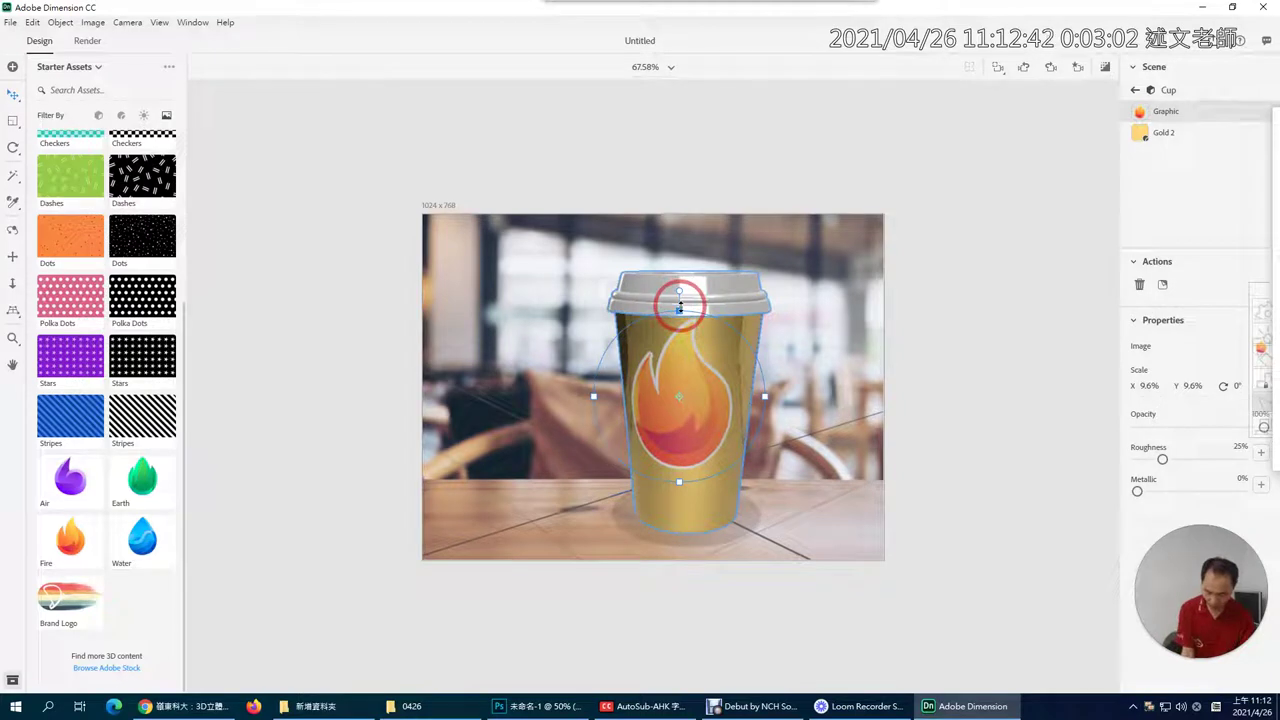
pyautogui.moveTo(679, 308); pyautogui.dragTo(684, 345)
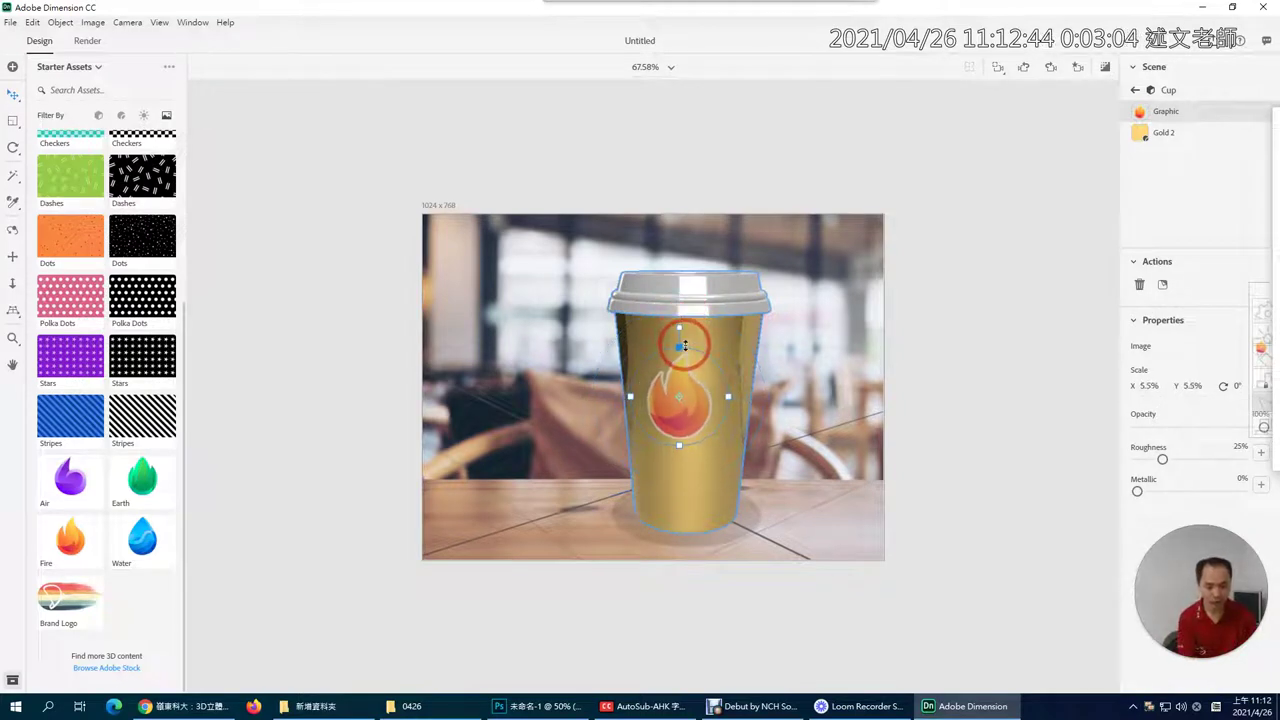
# Position the Fire graphic near the middle of the cup's front and rotate it to about 23°.
pyautogui.click(13, 92)
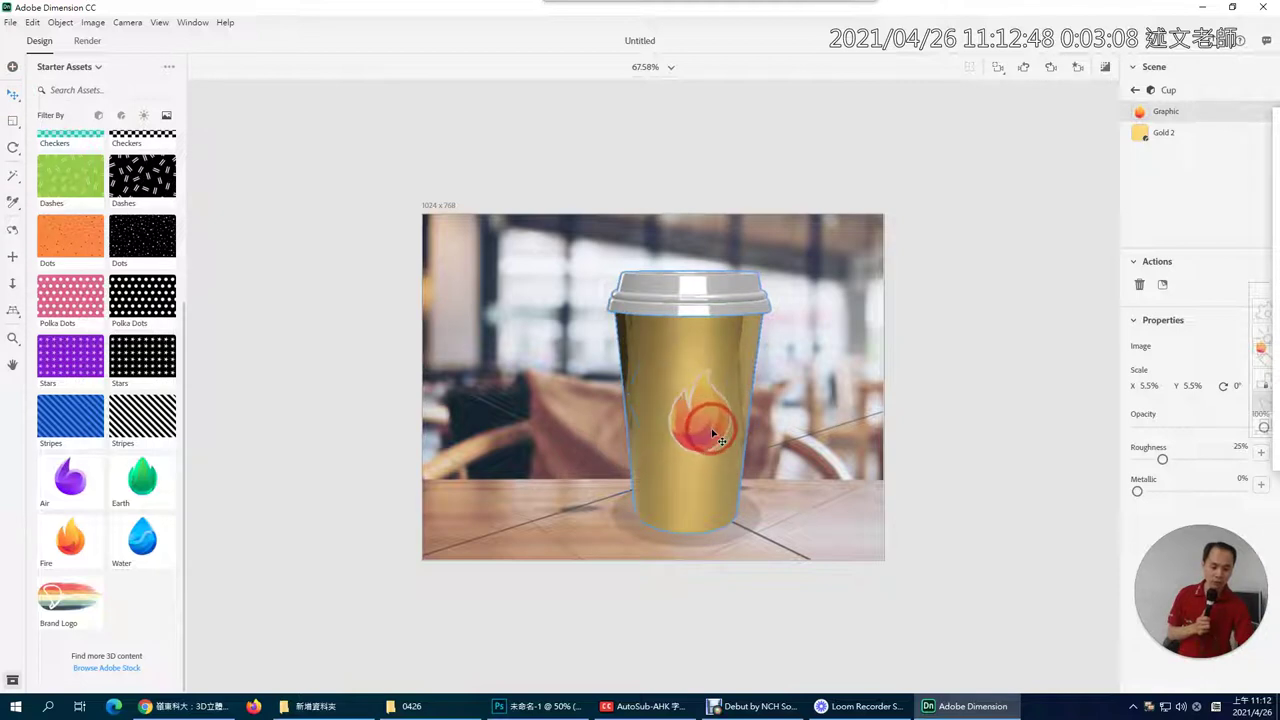
pyautogui.moveTo(740, 443); pyautogui.dragTo(667, 416)
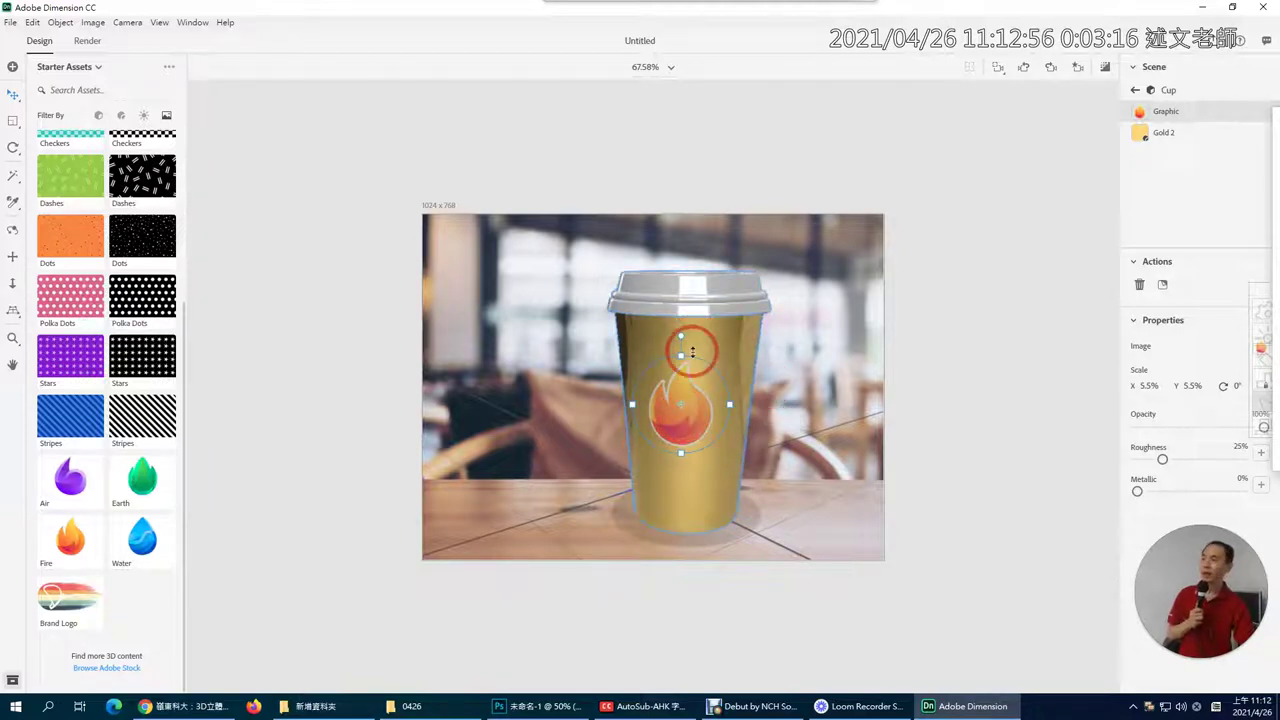
pyautogui.moveTo(680, 338); pyautogui.dragTo(708, 342)
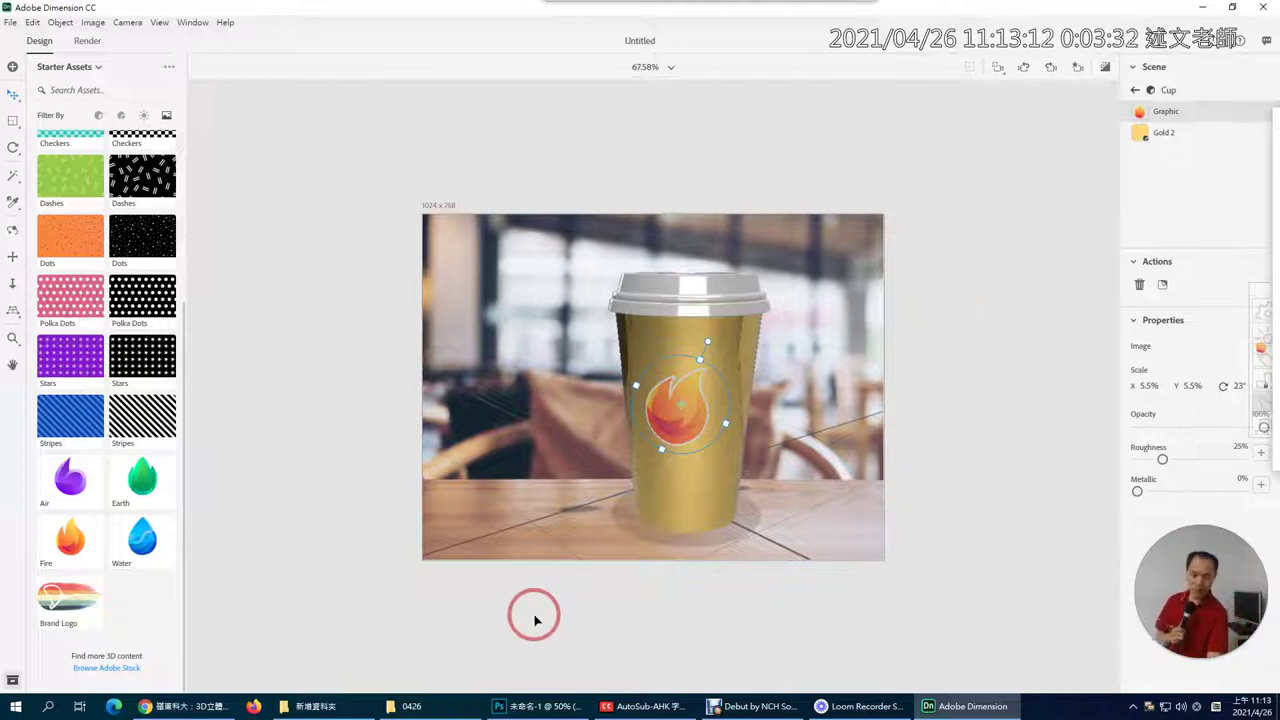
pyautogui.moveTo(520, 567)
pyautogui.mouseDown()
pyautogui.moveTo(487, 575)
pyautogui.moveTo(402, 472)
pyautogui.moveTo(442, 322)
pyautogui.moveTo(755, 133)
pyautogui.moveTo(965, 211)
pyautogui.moveTo(1004, 447)
pyautogui.moveTo(914, 564)
pyautogui.moveTo(528, 599)
pyautogui.moveTo(481, 570)
pyautogui.mouseUp()
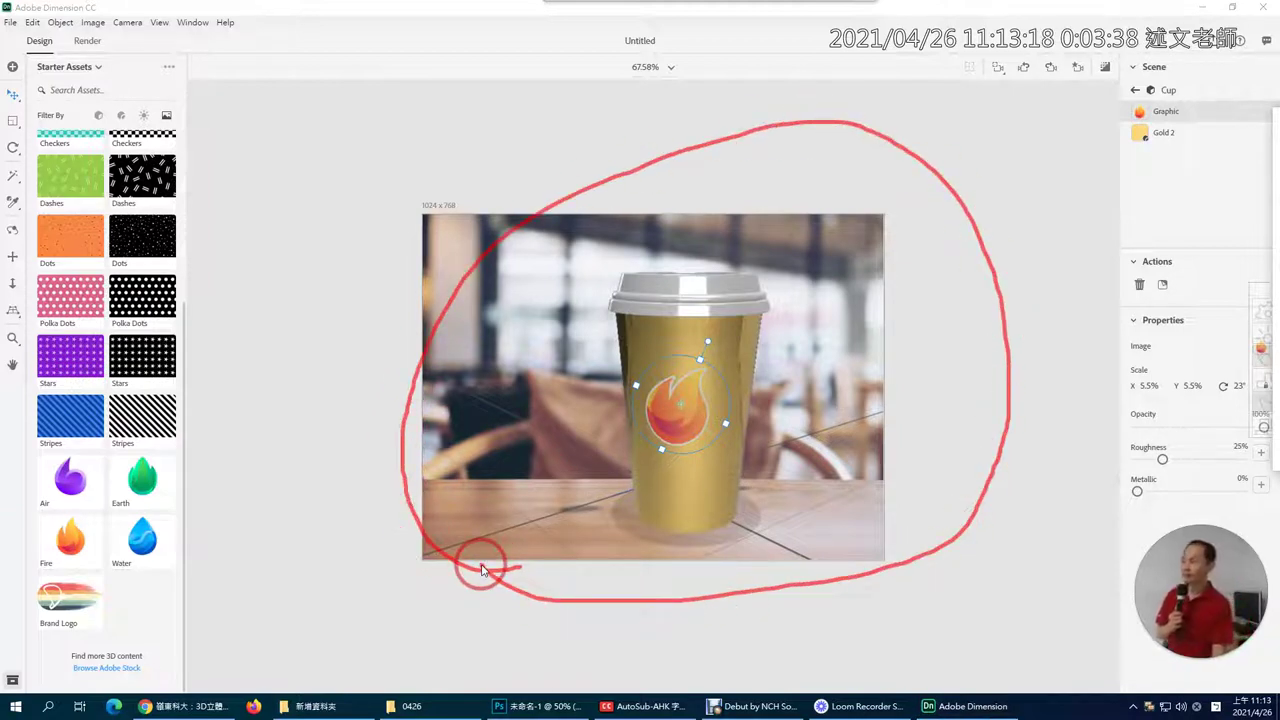
pyautogui.press('Escape')
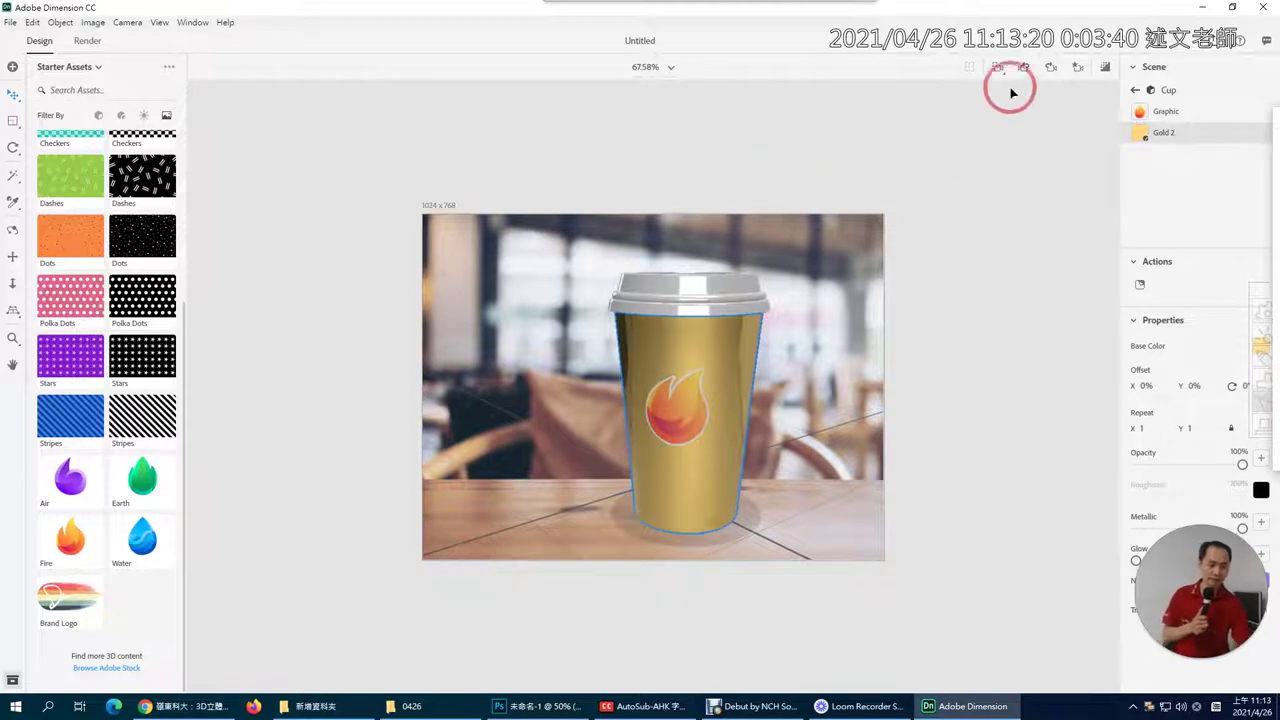
# Match the scene to the background image, with the canvas at Image Aspect Ratio and environment light, sunlight and camera perspective included.
pyautogui.click(1136, 90)
pyautogui.click(1153, 89)
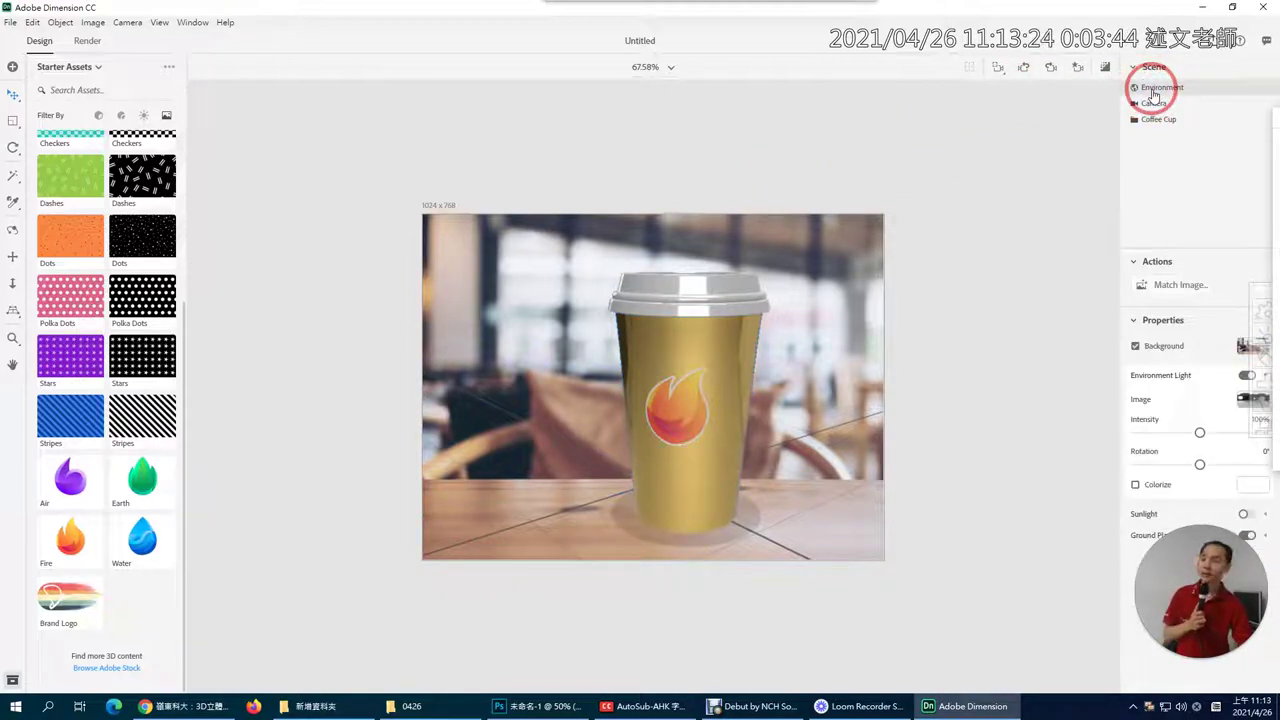
pyautogui.click(1185, 288)
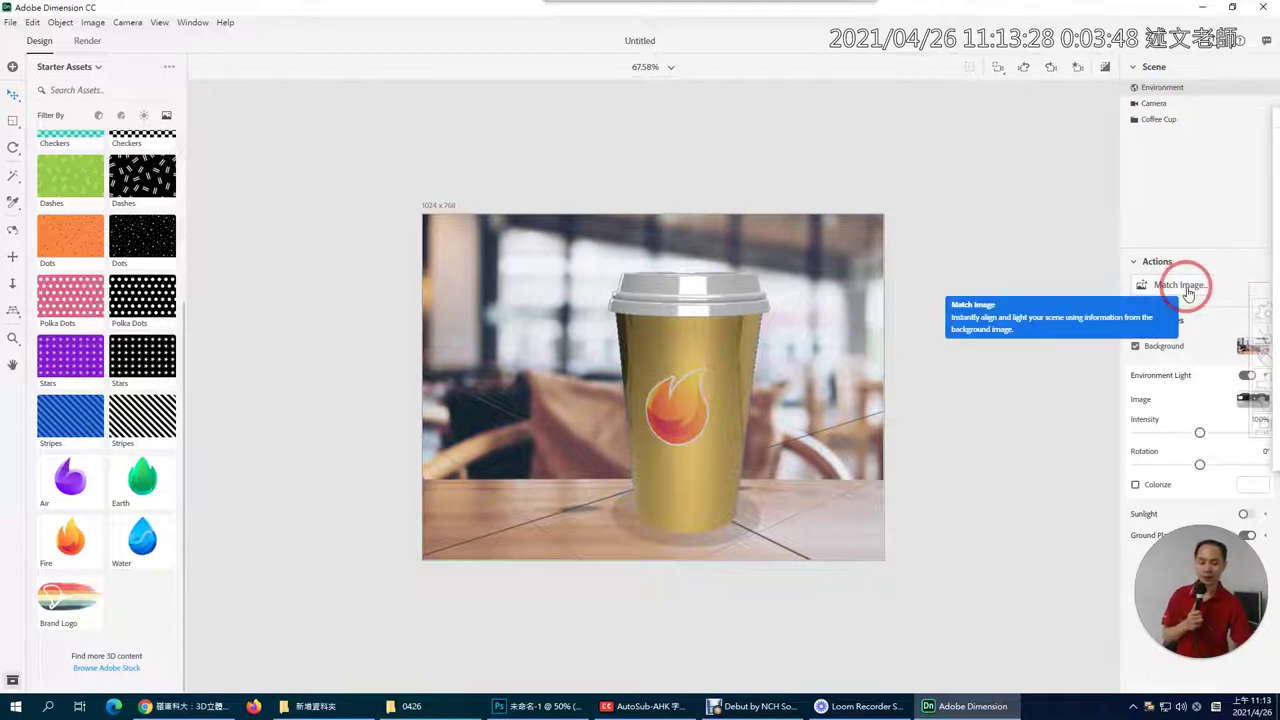
pyautogui.click(1186, 287)
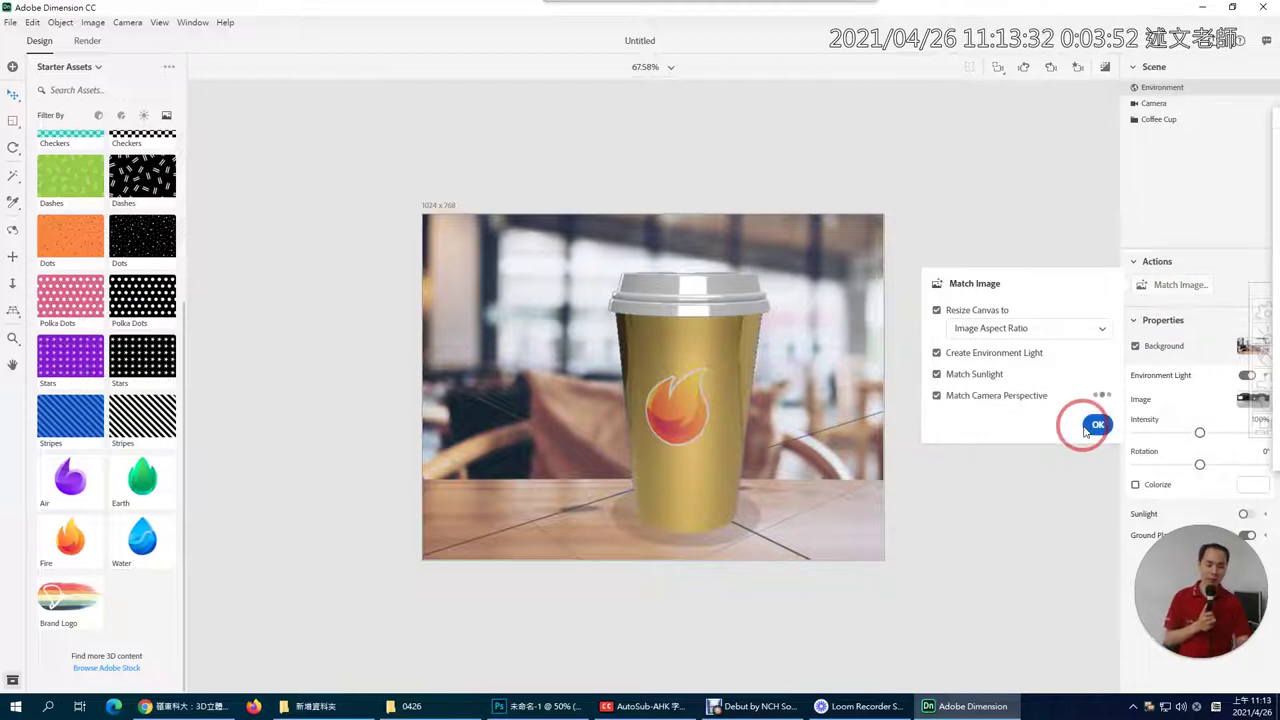
pyautogui.click(1090, 428)
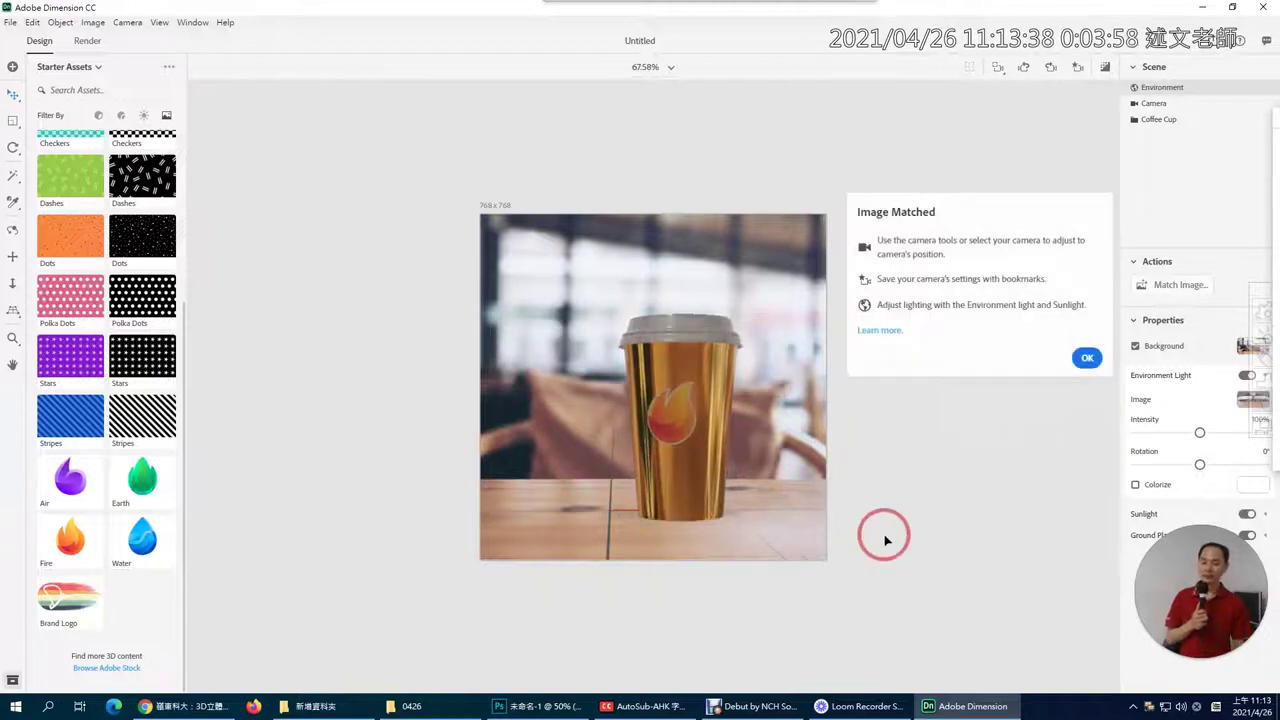
# Dismiss the image-match notice and set the environment light to about 158% intensity and -1.9° rotation.
pyautogui.click(1087, 357)
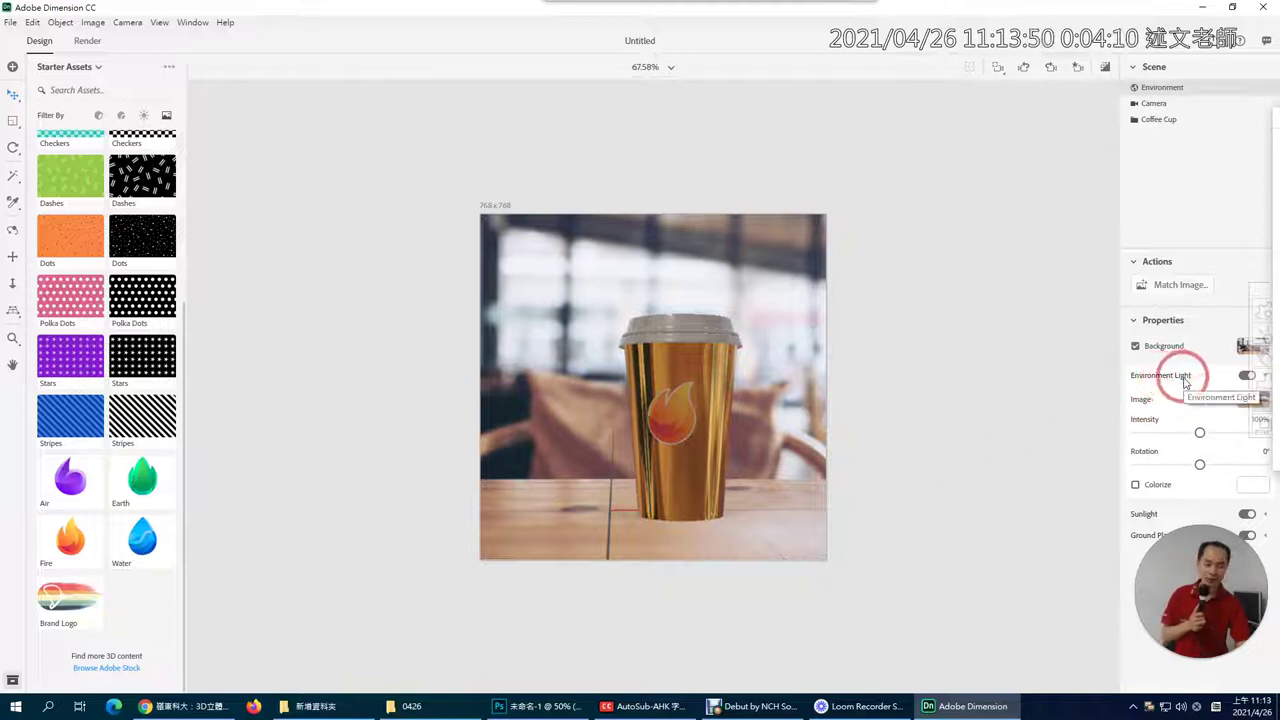
pyautogui.moveTo(1200, 432); pyautogui.dragTo(1198, 464)
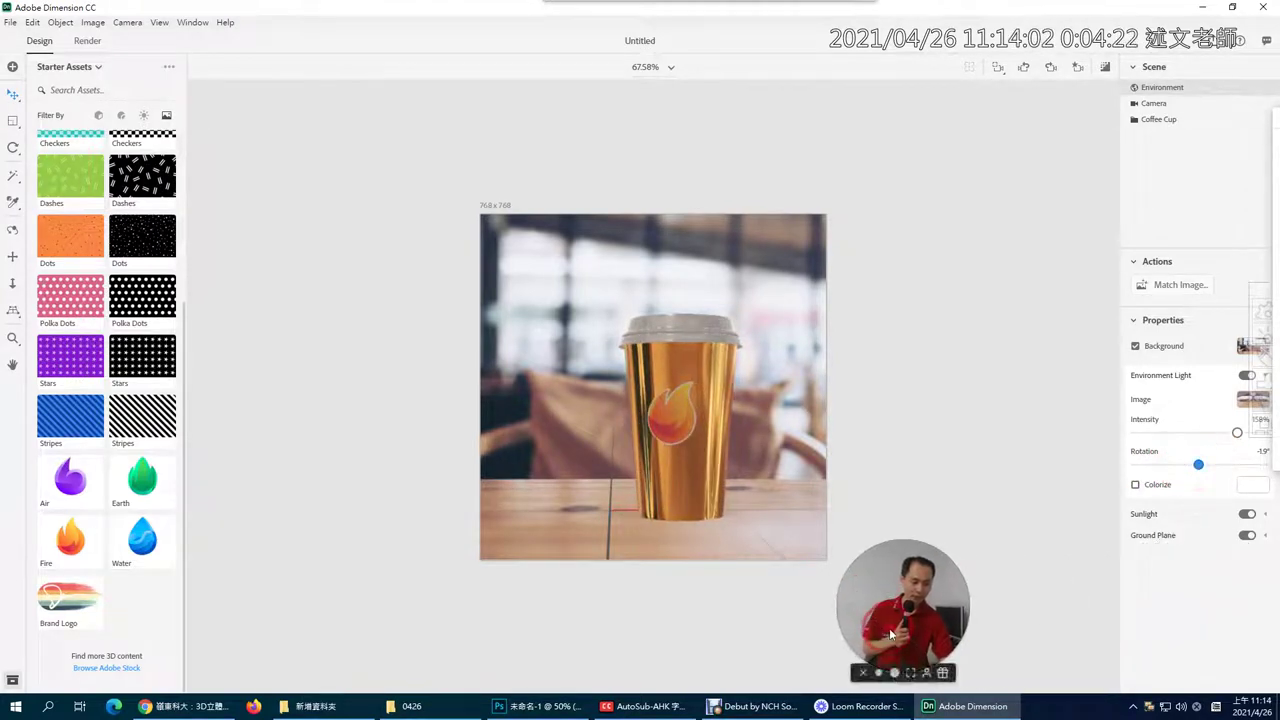
# Expand the sunlight settings and set the sunlight intensity to 167% and its rotation to about -26.25°.
pyautogui.moveTo(1134, 514); pyautogui.dragTo(1259, 521)
pyautogui.click(1263, 516)
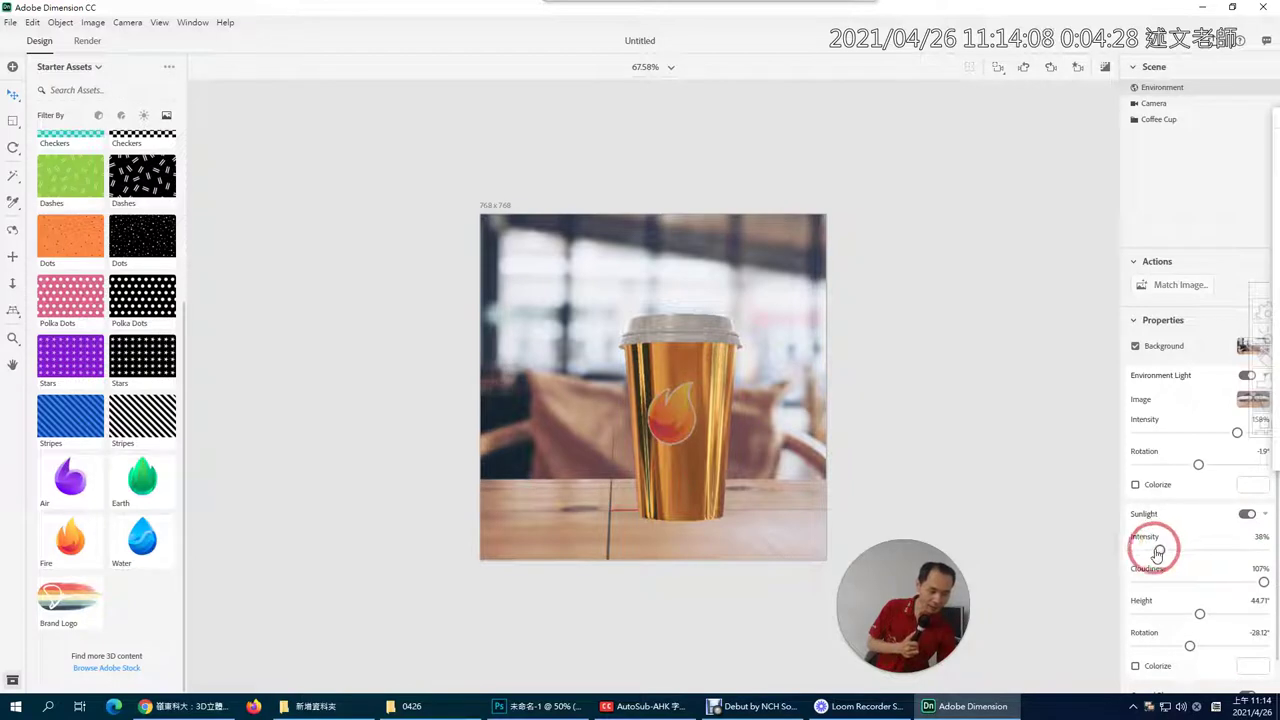
pyautogui.moveTo(1159, 551); pyautogui.dragTo(1242, 549)
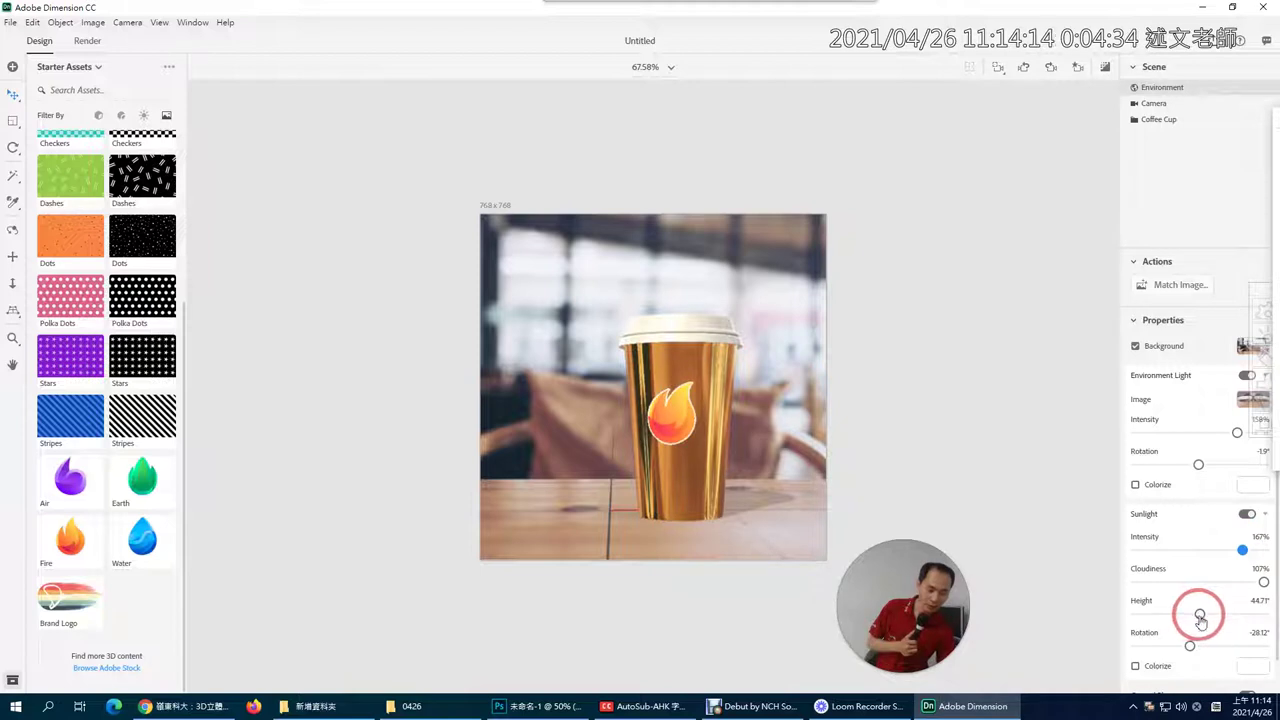
pyautogui.moveTo(1190, 646)
pyautogui.mouseDown()
pyautogui.moveTo(1157, 648)
pyautogui.moveTo(1190, 647)
pyautogui.mouseUp()
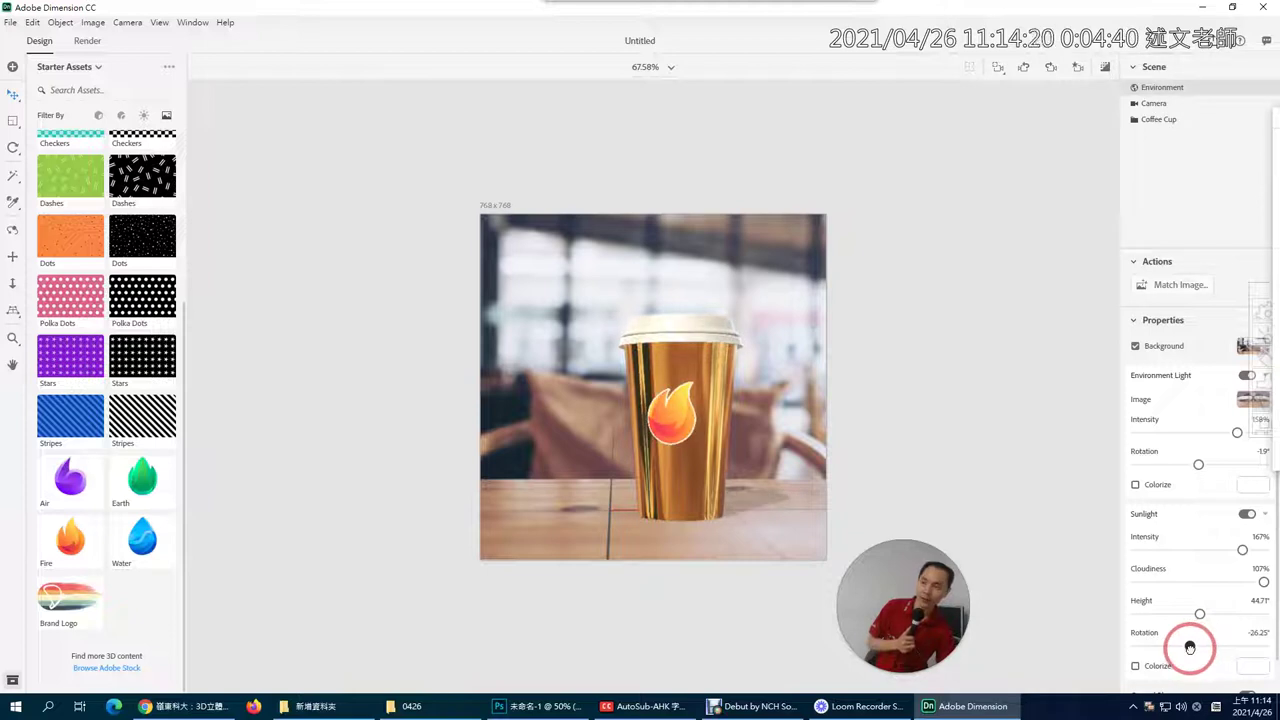
pyautogui.moveTo(876, 636)
pyautogui.moveTo(876, 636); pyautogui.dragTo(1024, 617)
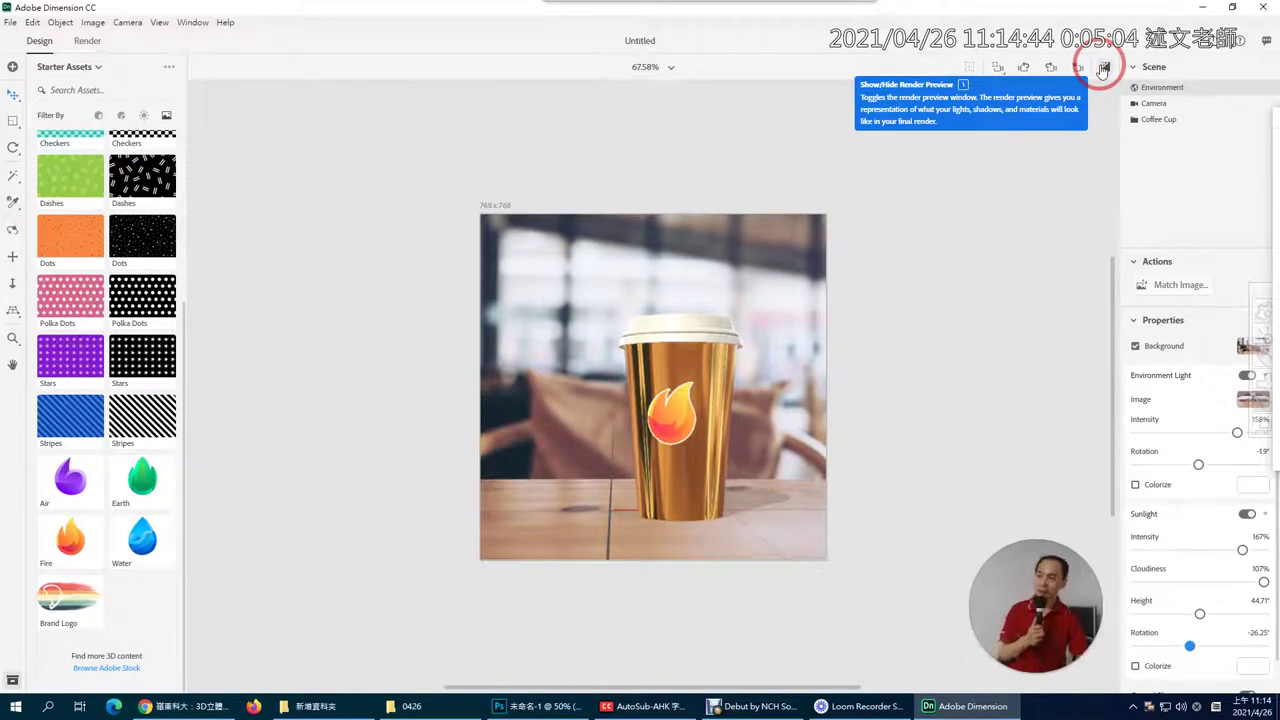
# Show the render preview and orbit the camera around the cup so its flame graphic turns toward the right.
pyautogui.click(1103, 68)
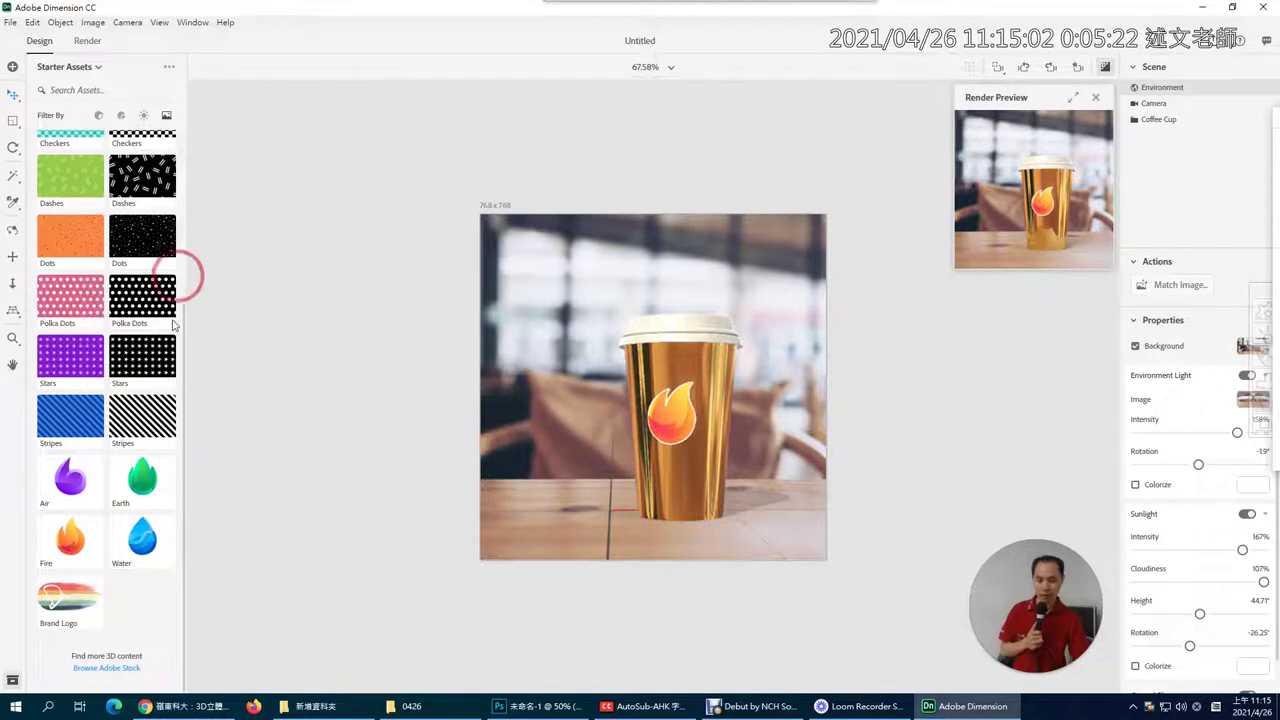
pyautogui.click(12, 233)
pyautogui.moveTo(478, 467); pyautogui.dragTo(626, 500)
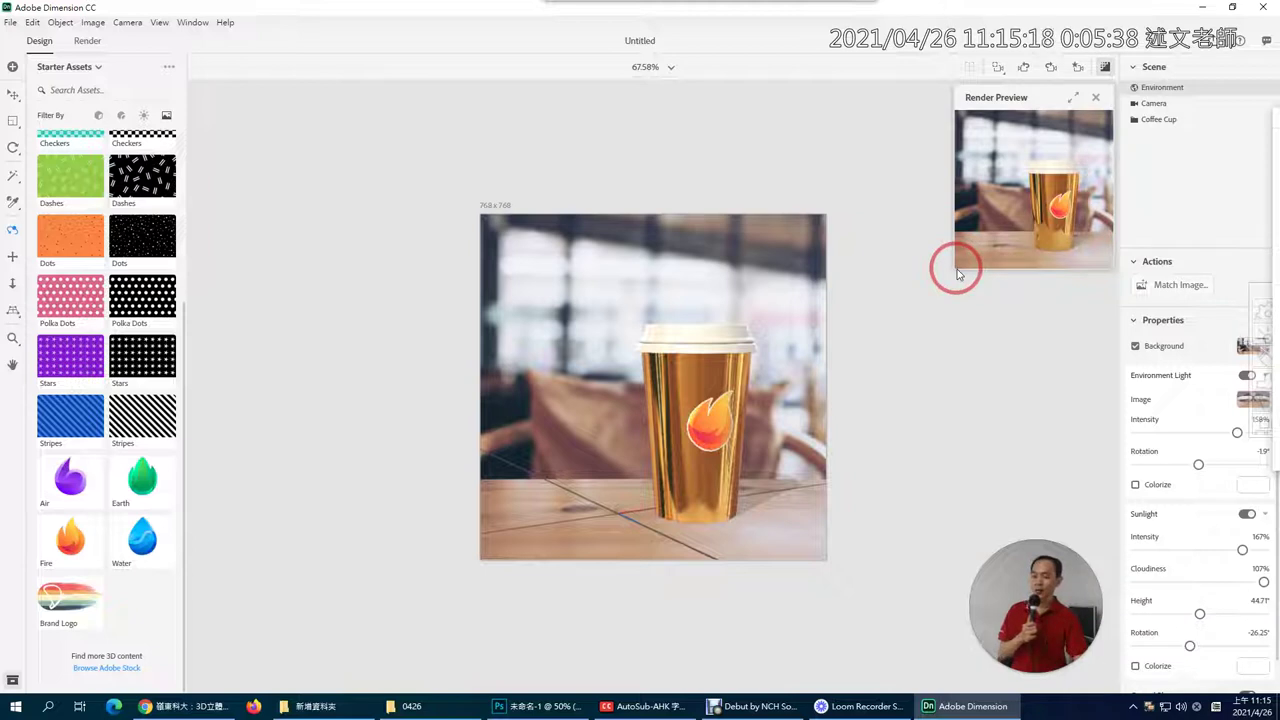
# Select the Cup part of the coffee cup, apply the Cardboard Paper material to it, and return to the scene list.
pyautogui.click(120, 115)
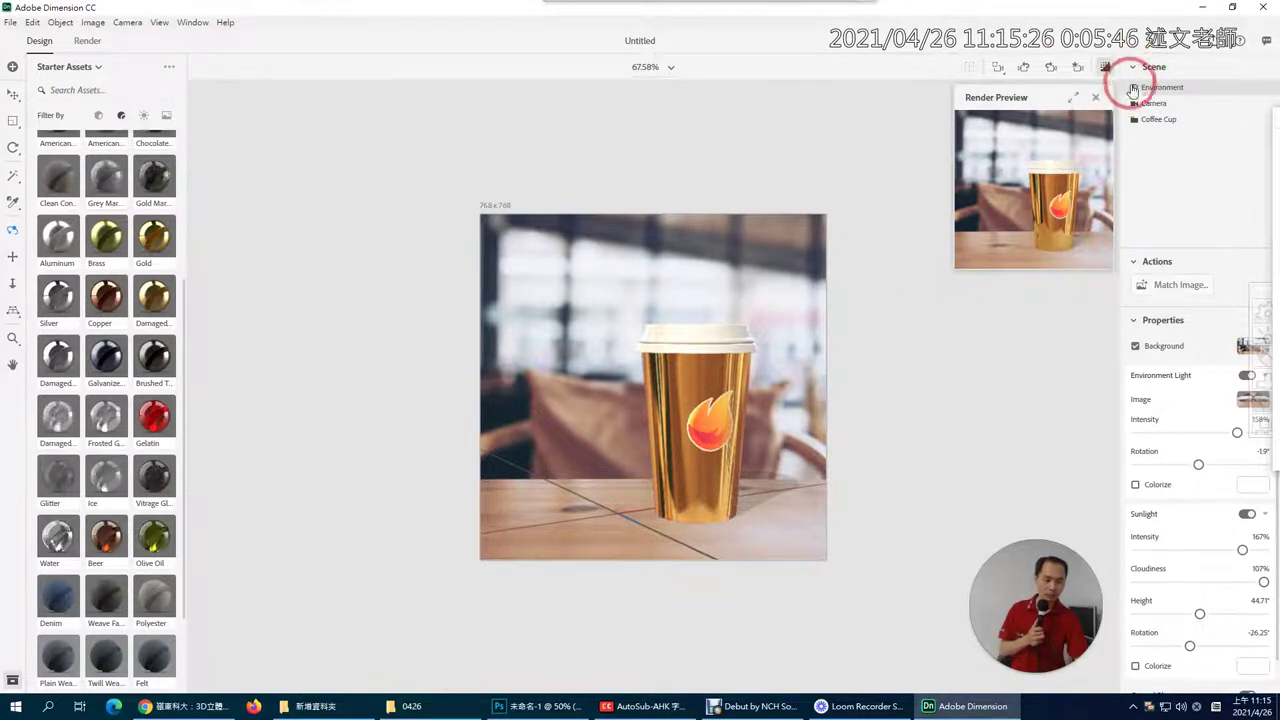
pyautogui.click(1142, 119)
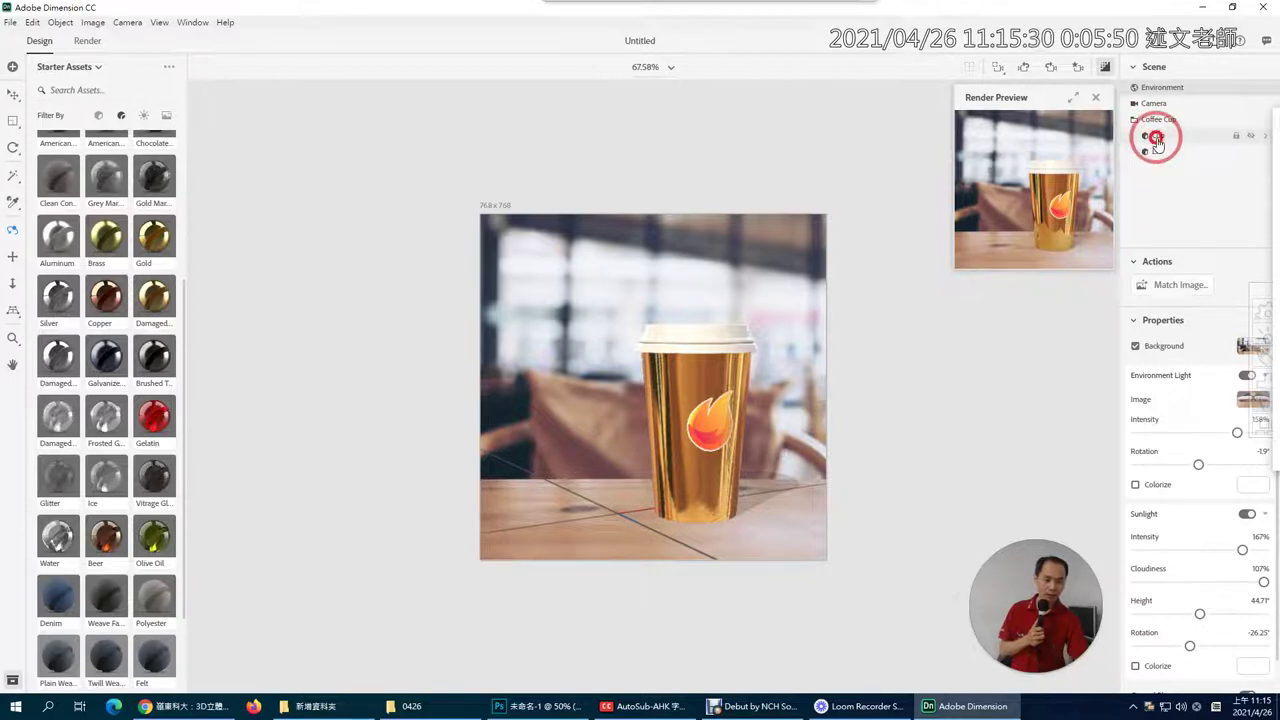
pyautogui.click(1155, 135)
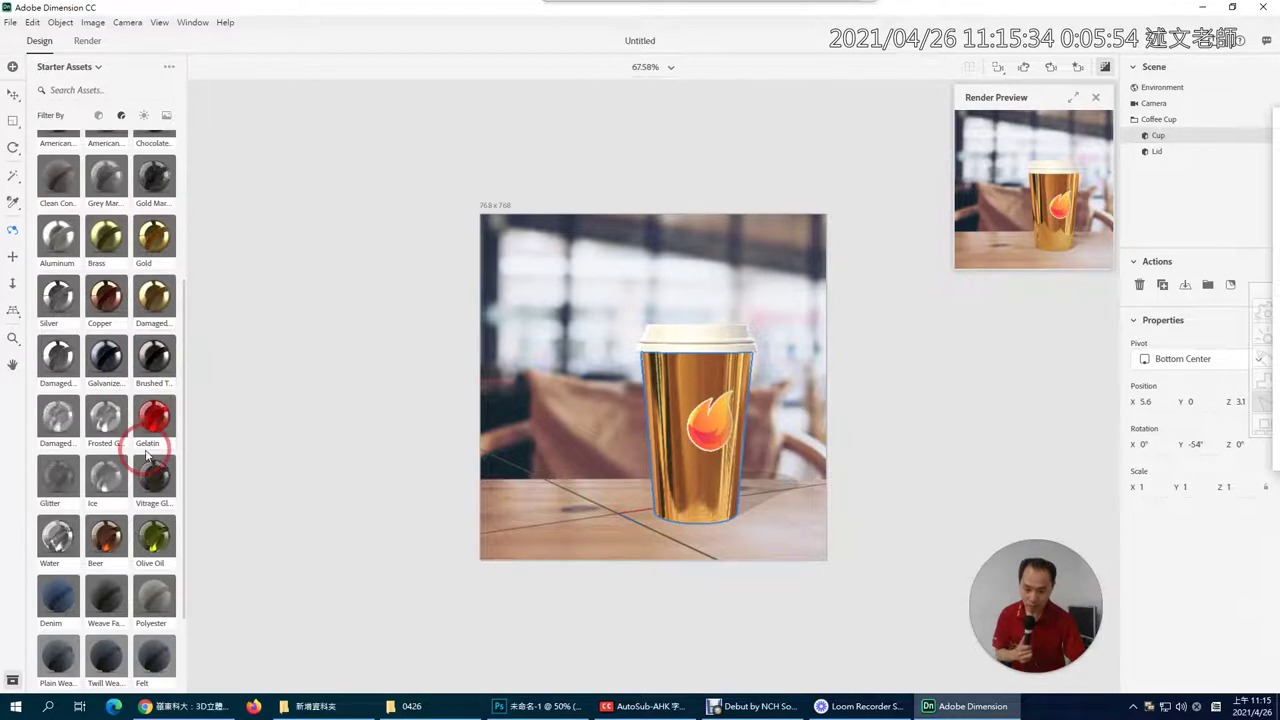
pyautogui.scroll(3, 112, 340)
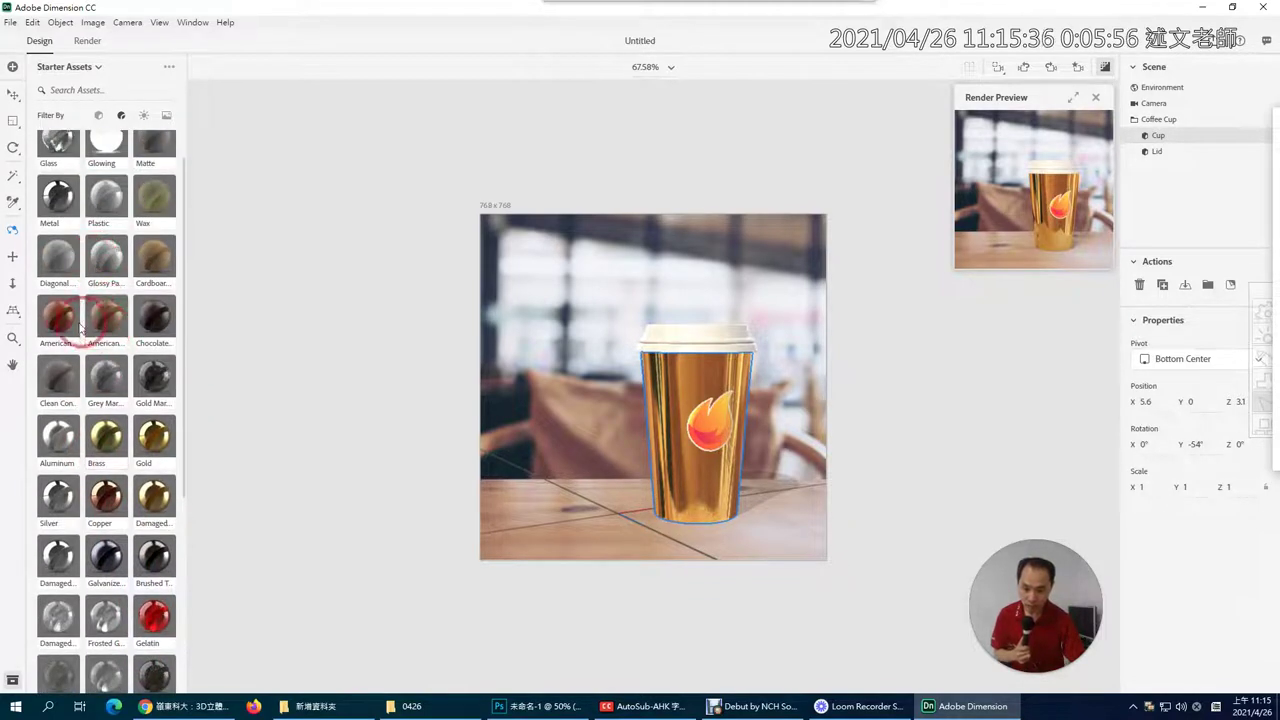
pyautogui.moveTo(155, 257); pyautogui.dragTo(630, 390)
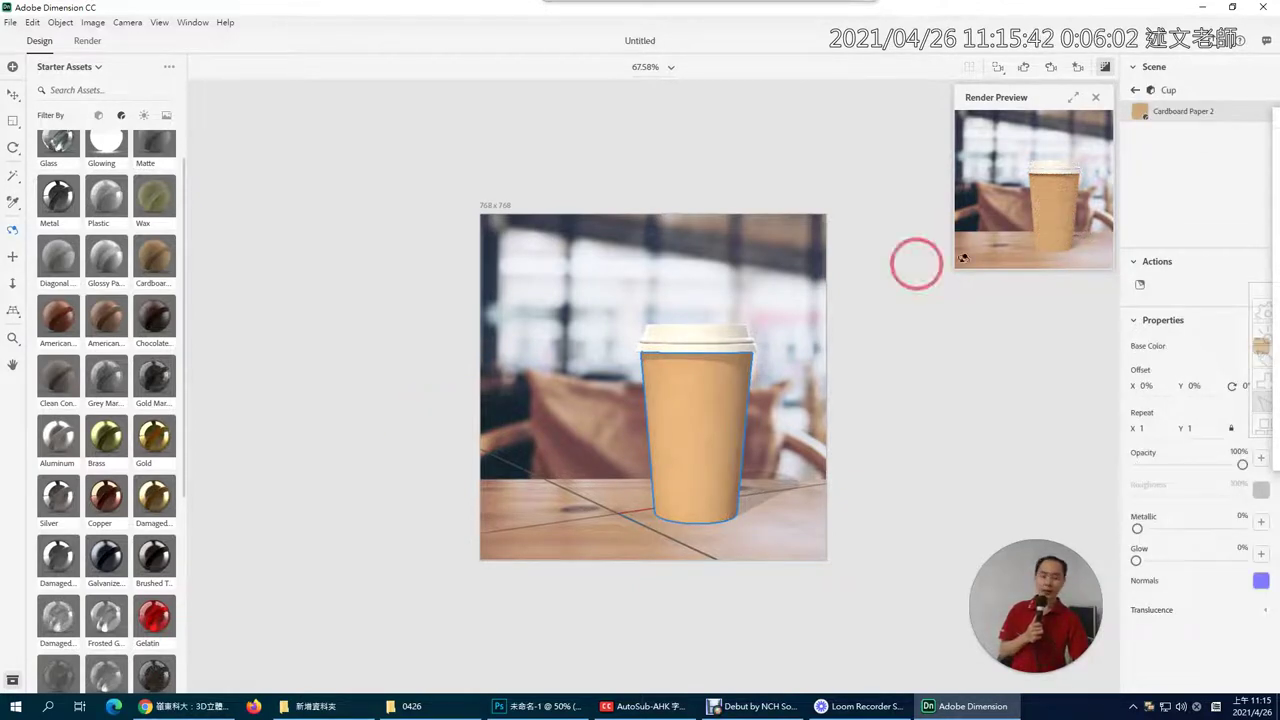
pyautogui.click(1135, 90)
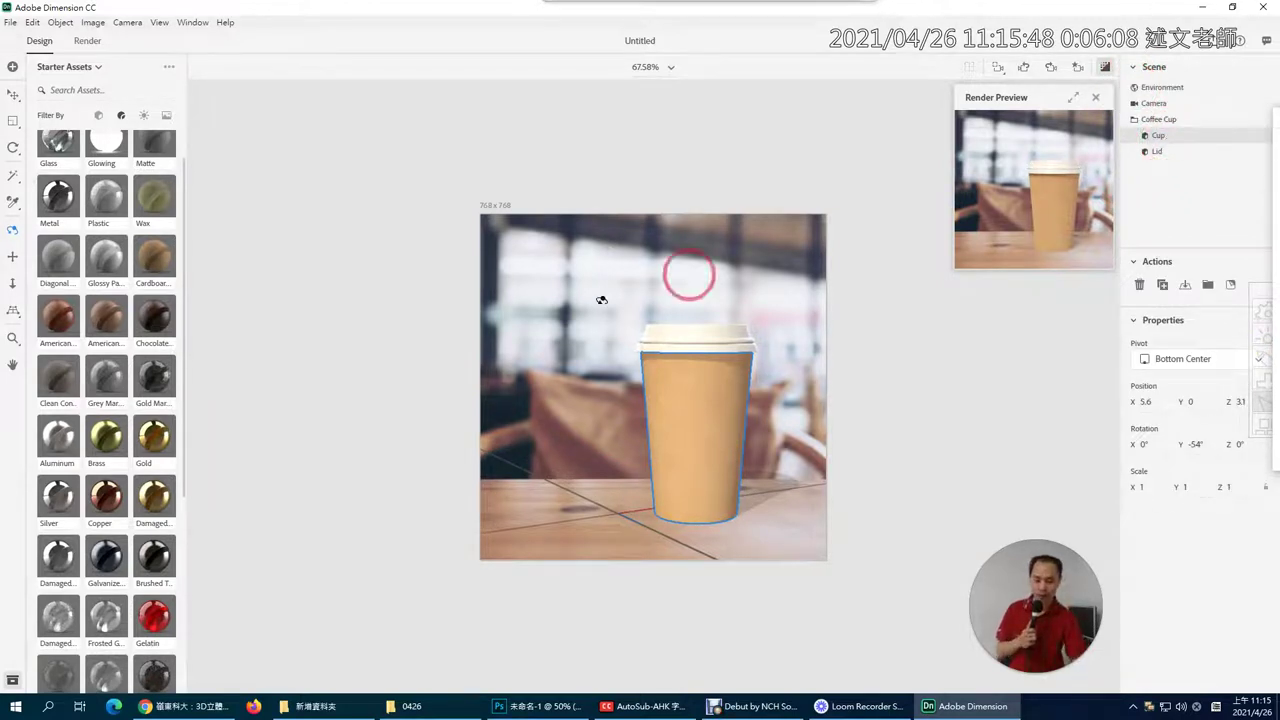
# Place the Fire graphic near the middle of the cardboard cup's front and orbit the camera slightly around the scene.
pyautogui.click(166, 117)
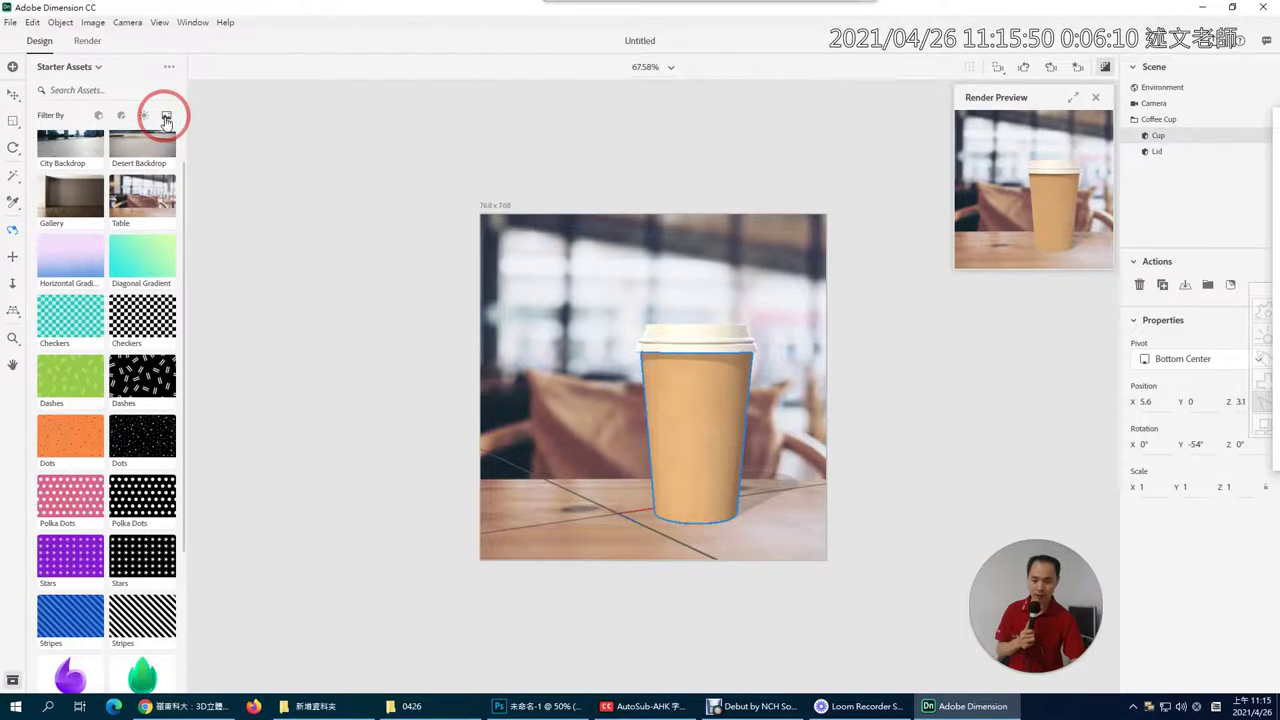
pyautogui.scroll(-3, 110, 400)
pyautogui.moveTo(70, 545); pyautogui.dragTo(663, 420)
pyautogui.moveTo(694, 418); pyautogui.dragTo(706, 446)
pyautogui.click(13, 94)
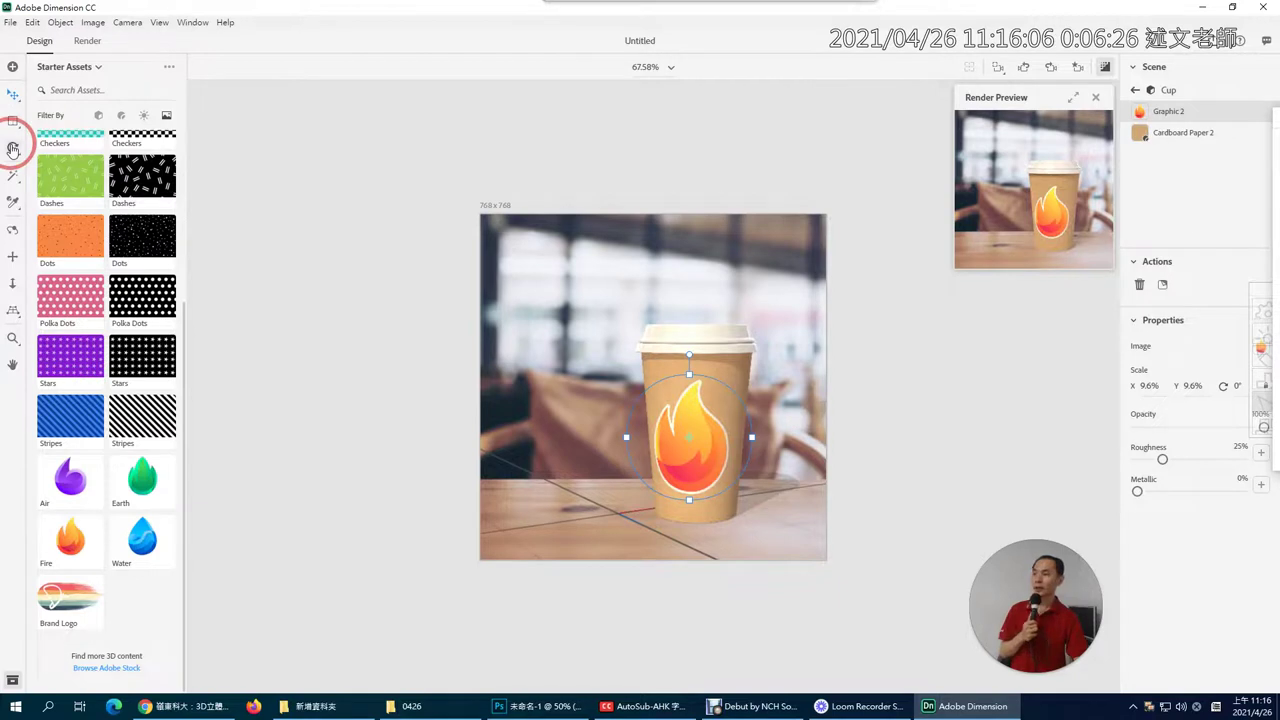
pyautogui.click(13, 229)
pyautogui.moveTo(527, 430)
pyautogui.mouseDown()
pyautogui.moveTo(480, 434)
pyautogui.moveTo(571, 417)
pyautogui.moveTo(544, 415)
pyautogui.mouseUp()
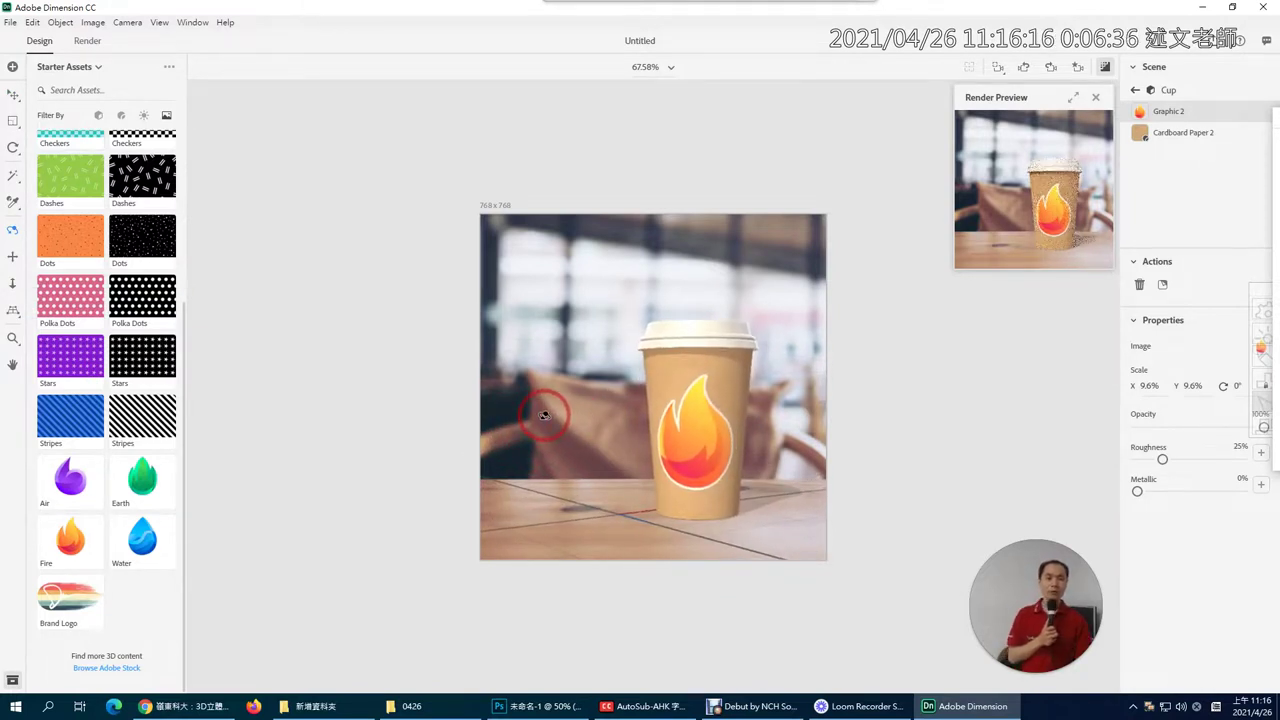